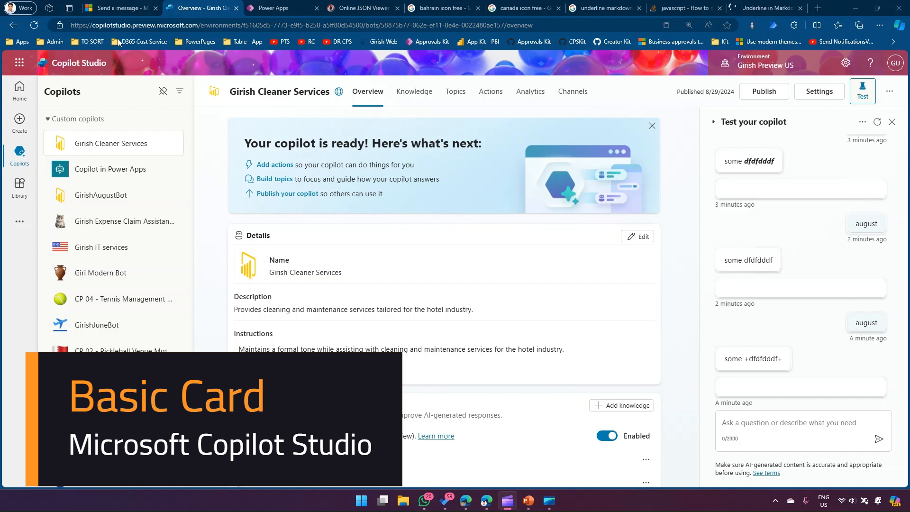
# Create a blank custom topic in the Girish Cleaner Services copilot and name it BasicCard
pyautogui.click(893, 123)
pyautogui.click(456, 93)
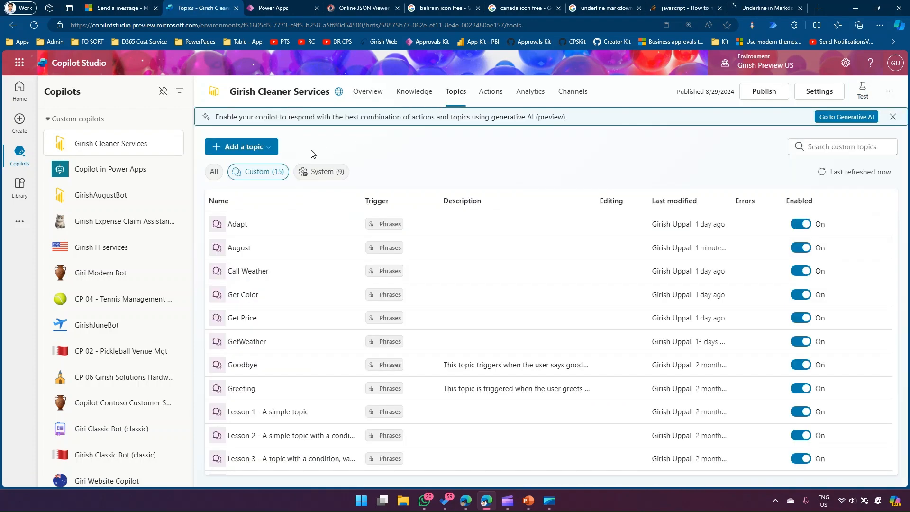
pyautogui.click(271, 148)
pyautogui.click(259, 163)
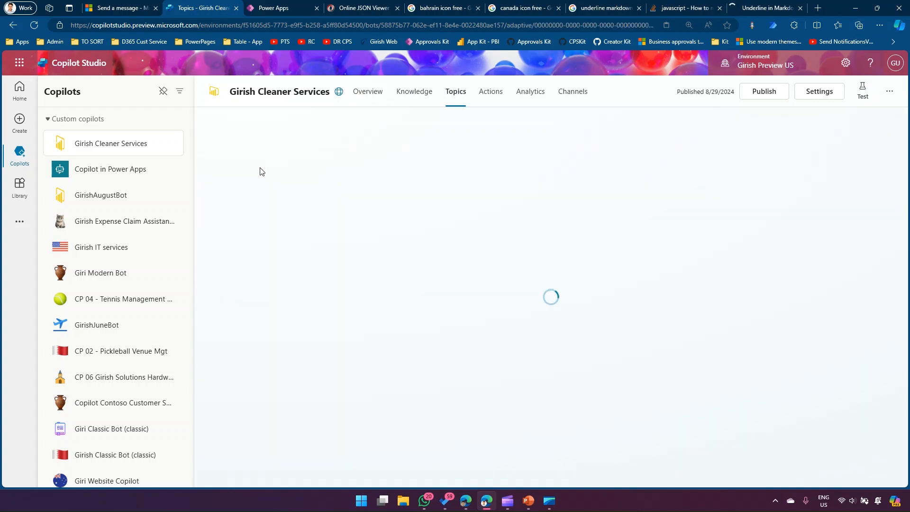
pyautogui.click(232, 123)
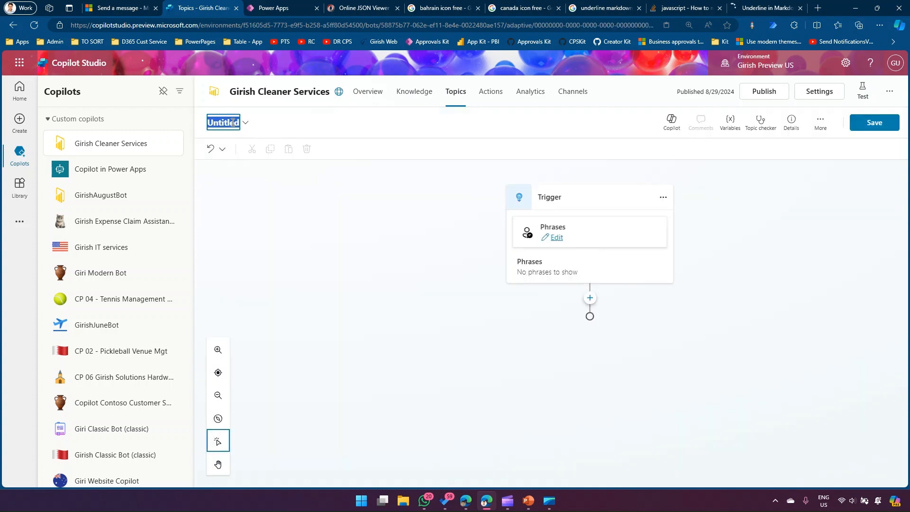
pyautogui.write('BasicCard')
pyautogui.press('Return')
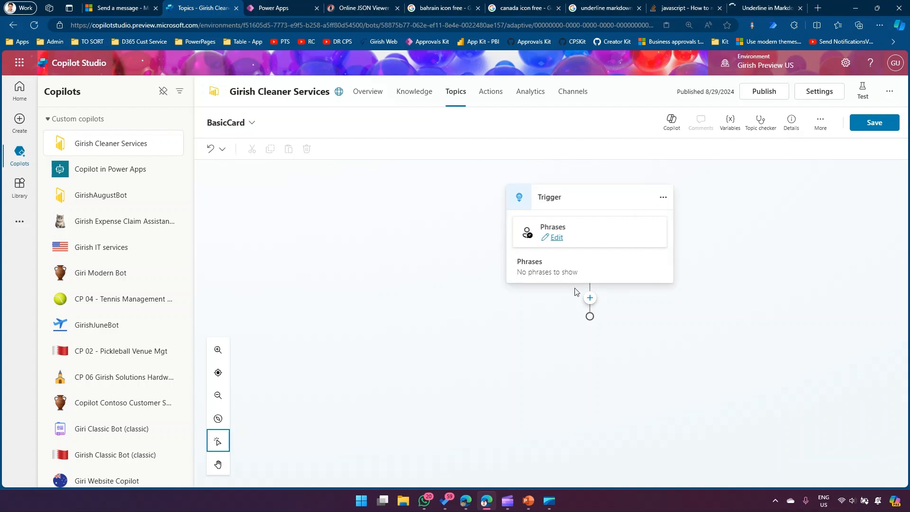
# Add a message node below the trigger and attach a basic card to it
pyautogui.click(589, 298)
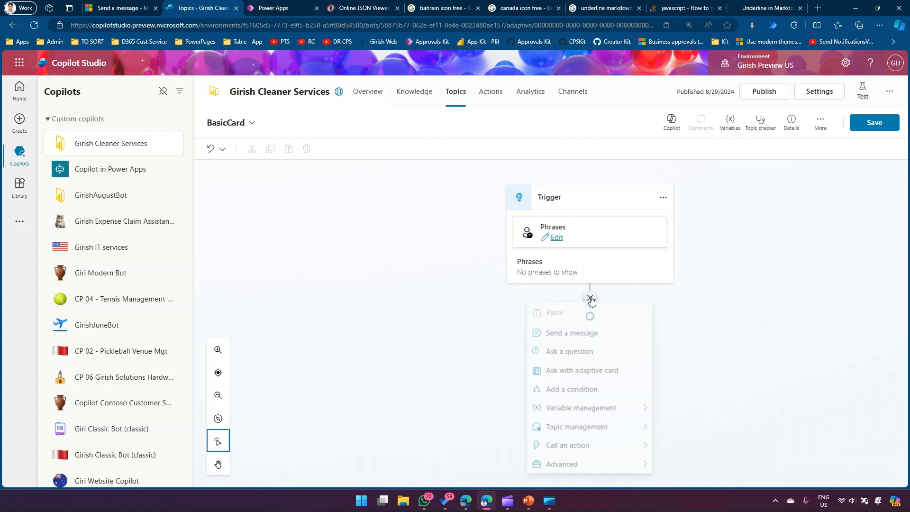
pyautogui.click(578, 336)
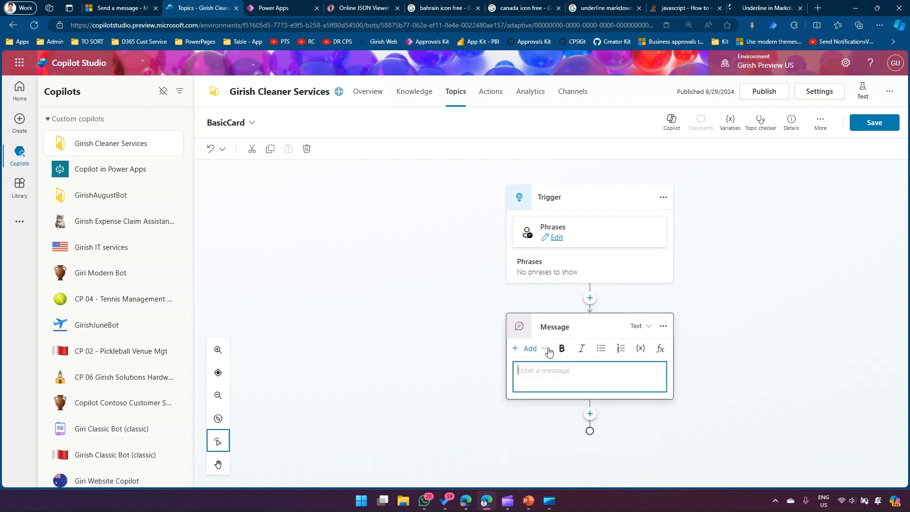
pyautogui.click(544, 350)
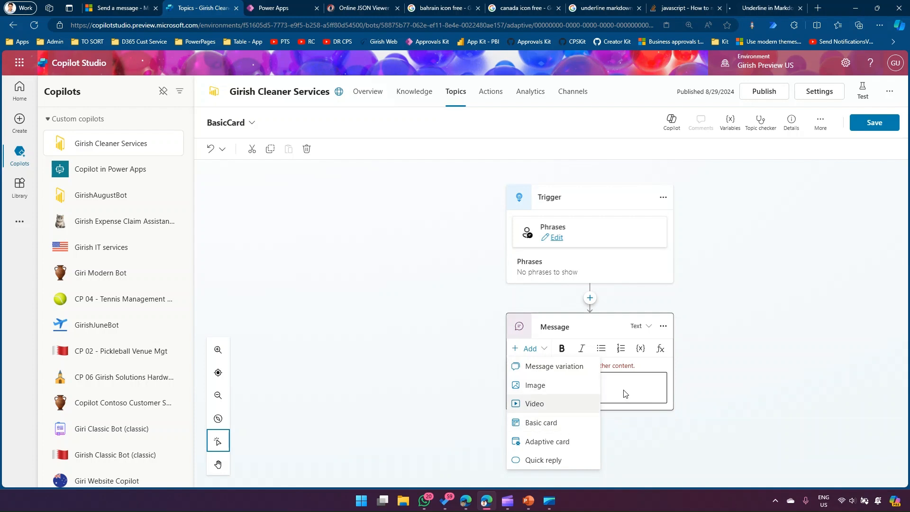
pyautogui.click(558, 424)
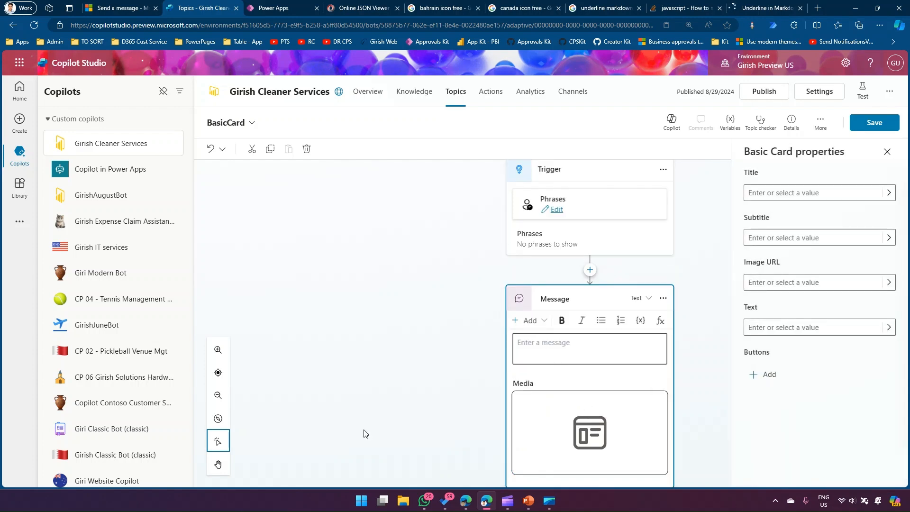
# Add a second basic card to the message node and page between the two cards
pyautogui.scroll(-1, 585, 333)
pyautogui.click(525, 295)
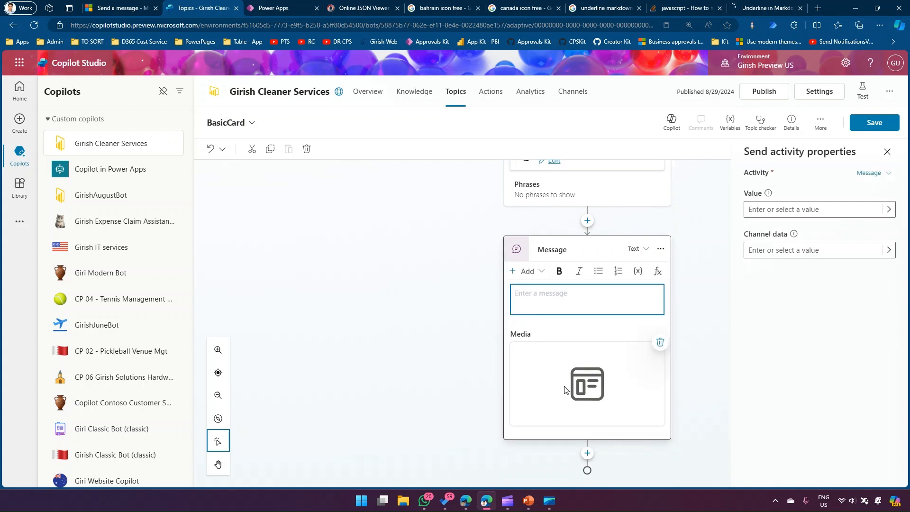
pyautogui.click(540, 272)
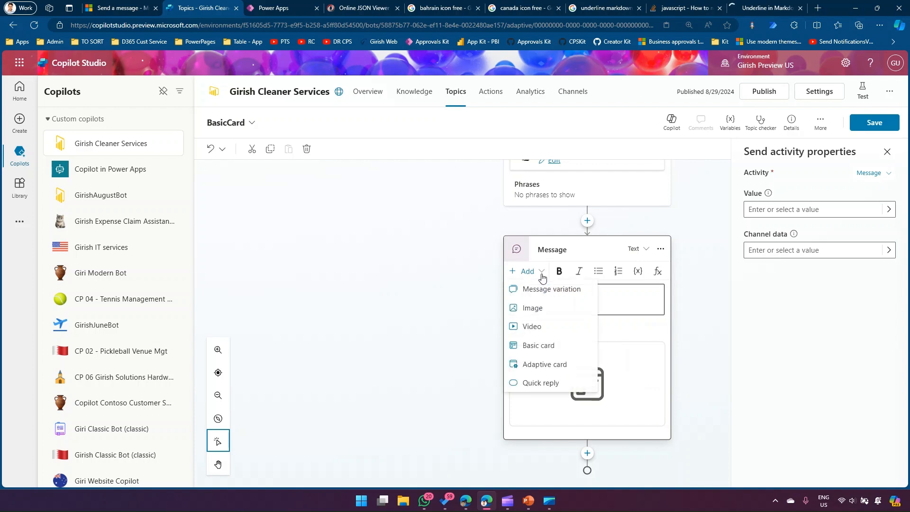
pyautogui.click(547, 350)
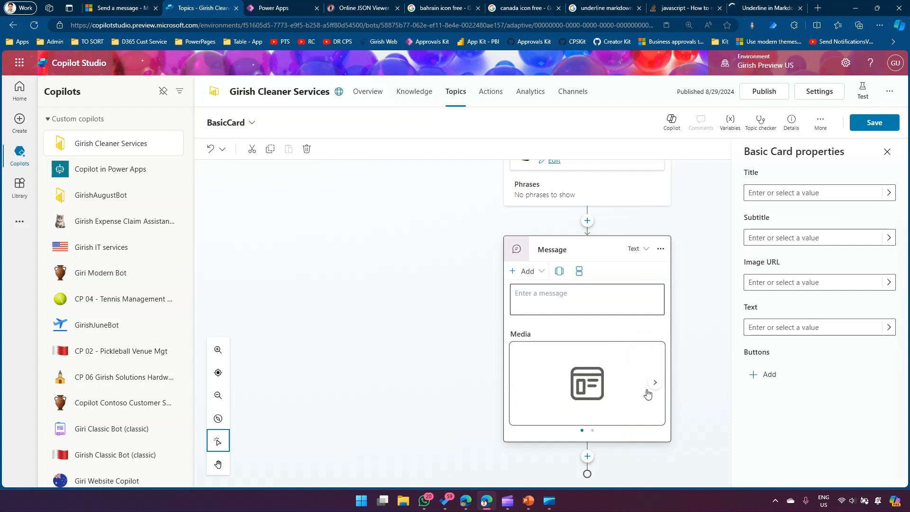
pyautogui.click(519, 382)
pyautogui.click(655, 383)
pyautogui.click(521, 382)
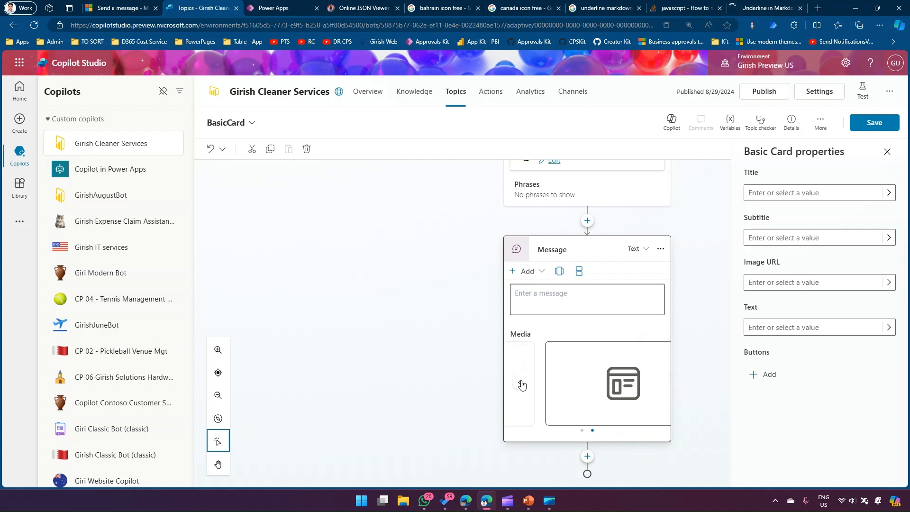
# Try the list layout for the message's cards, look over the stacked cards, and restore the carousel layout
pyautogui.click(539, 295)
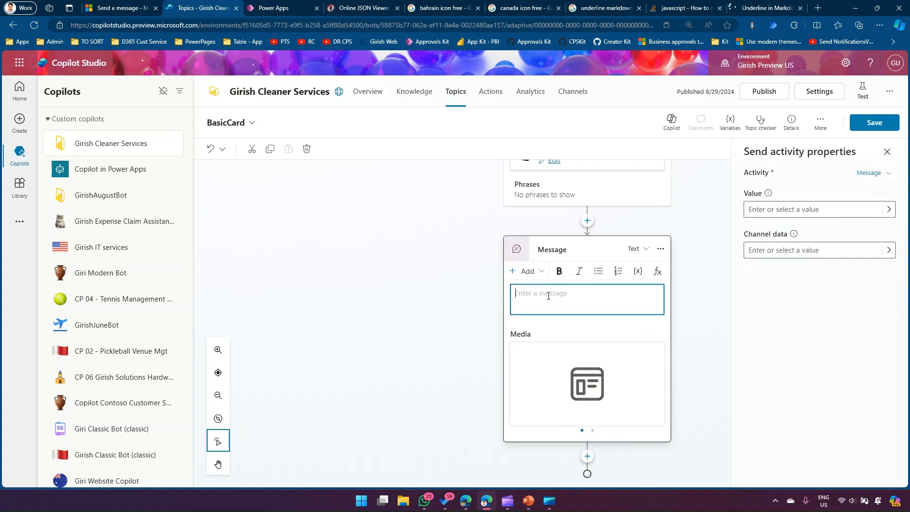
pyautogui.click(527, 368)
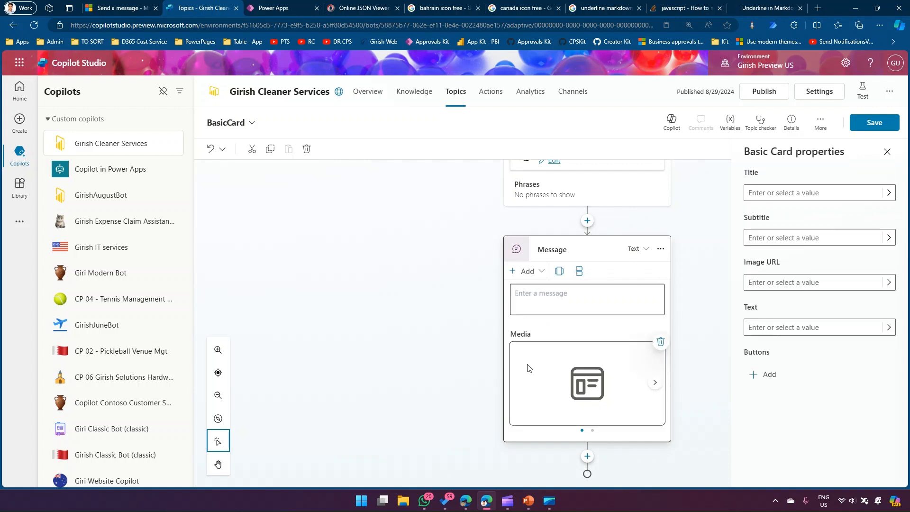
pyautogui.click(579, 271)
pyautogui.scroll(-2, 561, 363)
pyautogui.scroll(3, 564, 321)
pyautogui.scroll(-1, 549, 379)
pyautogui.scroll(-1, 570, 235)
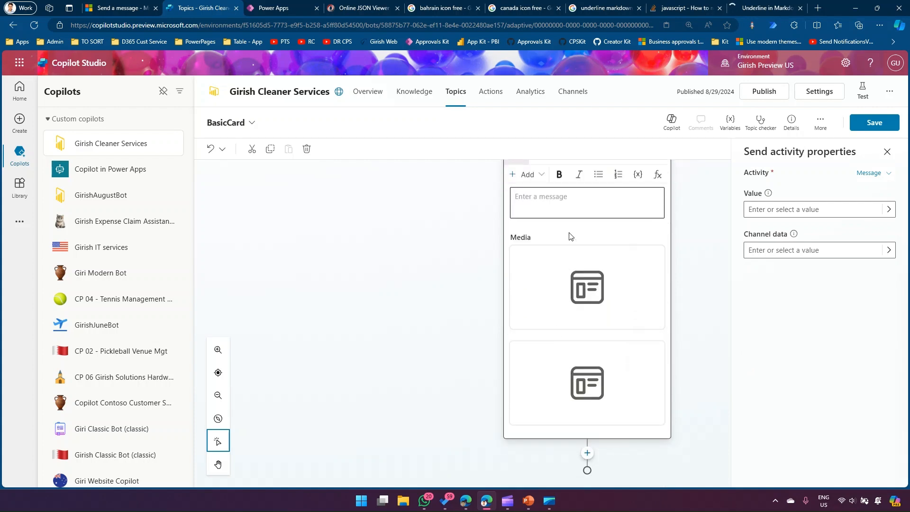
pyautogui.scroll(2, 570, 236)
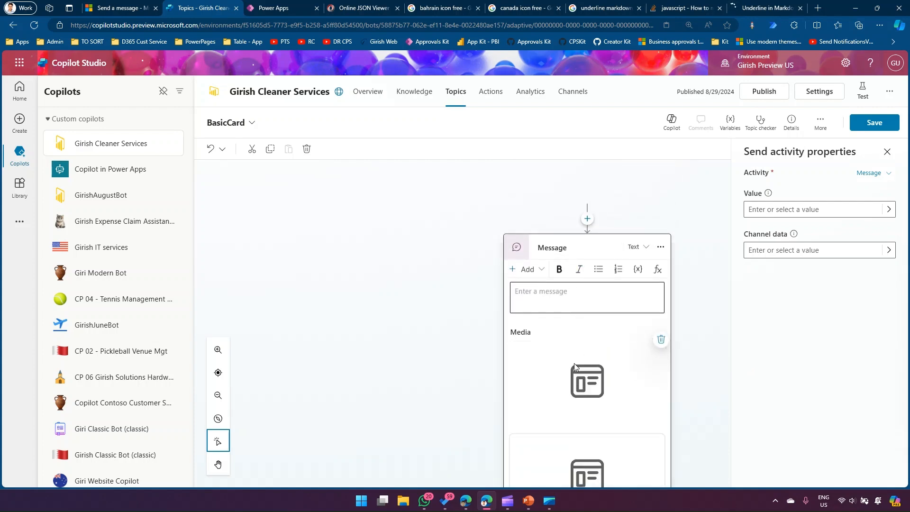
pyautogui.click(574, 363)
pyautogui.click(559, 225)
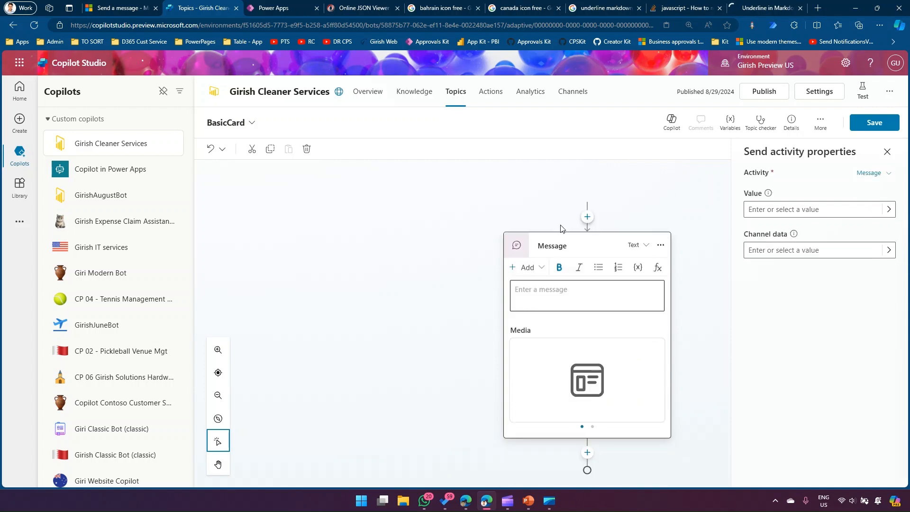
# Add a third basic card to the message node
pyautogui.click(527, 290)
pyautogui.click(539, 267)
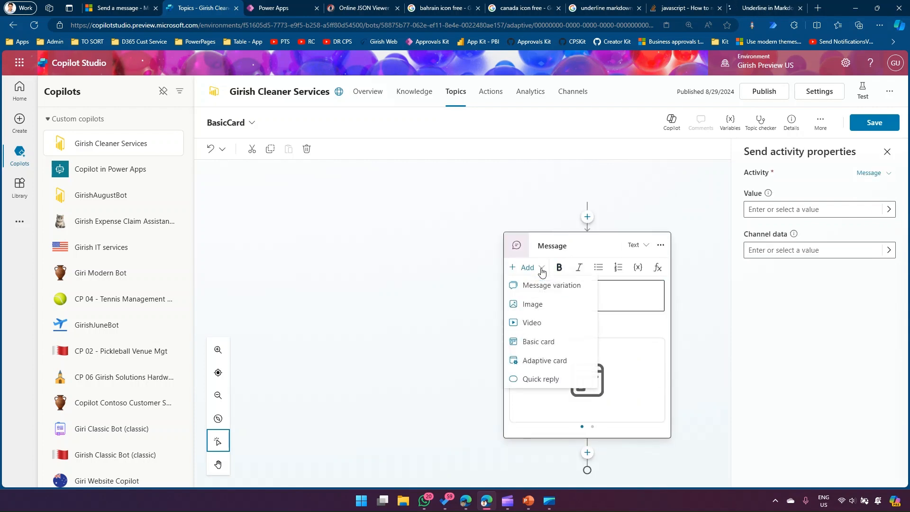
pyautogui.click(539, 343)
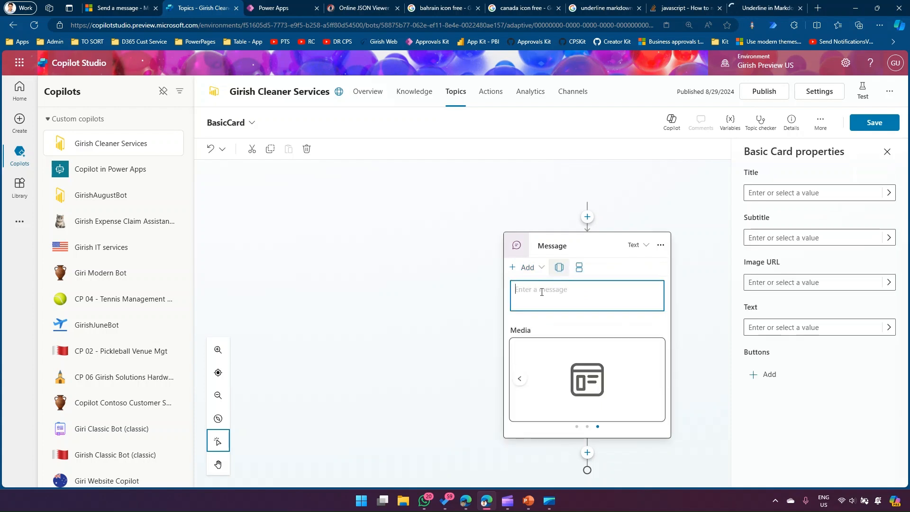
# Enter "Basic Card Message" as the text of the message node
pyautogui.click(541, 292)
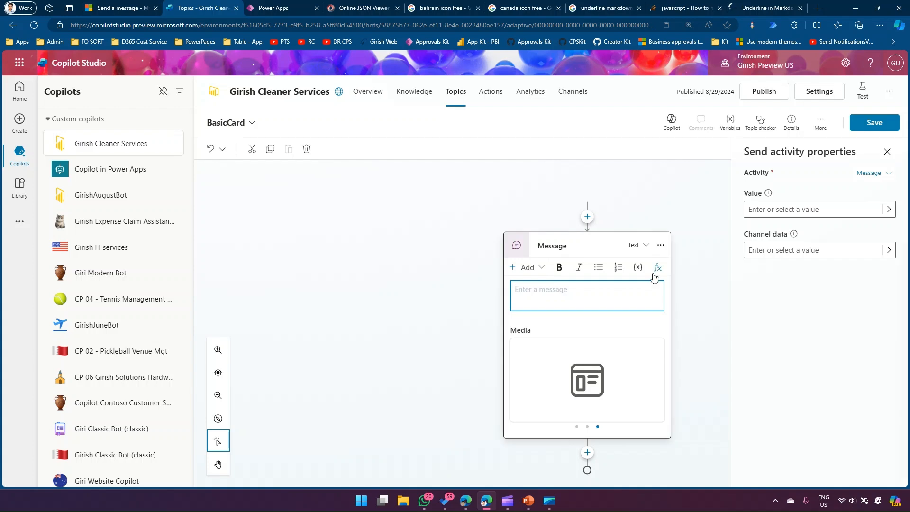
pyautogui.click(886, 151)
pyautogui.click(558, 291)
pyautogui.write('Basic Card')
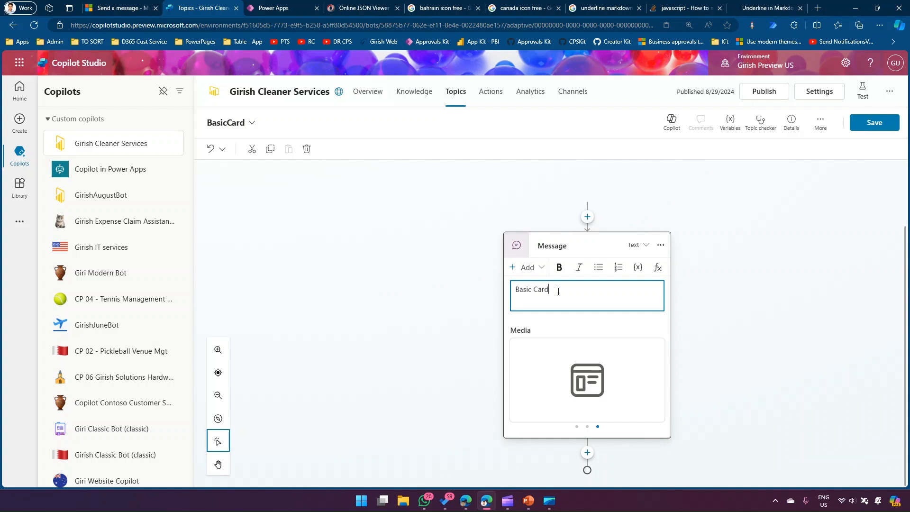
pyautogui.write(' Message')
pyautogui.click(710, 298)
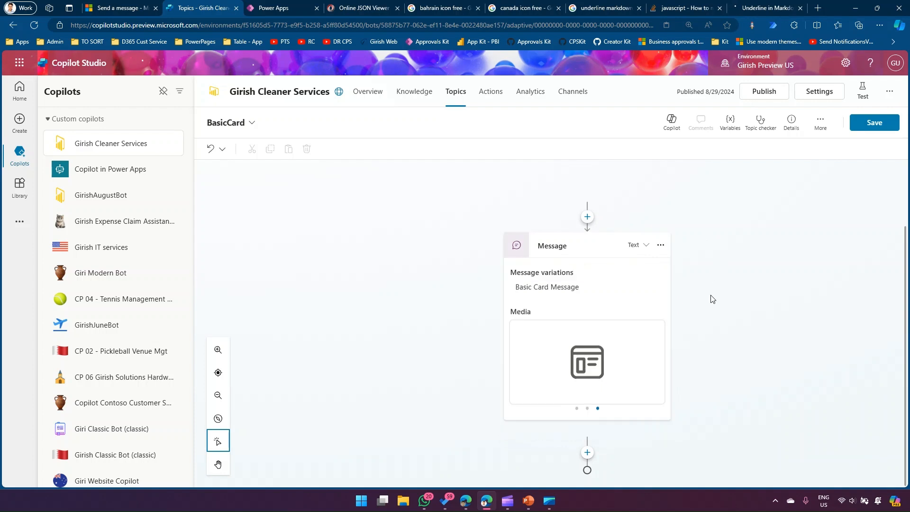
# Give the first basic card in the carousel the title "Canada" and the subtitle "Canada Country"
pyautogui.click(572, 387)
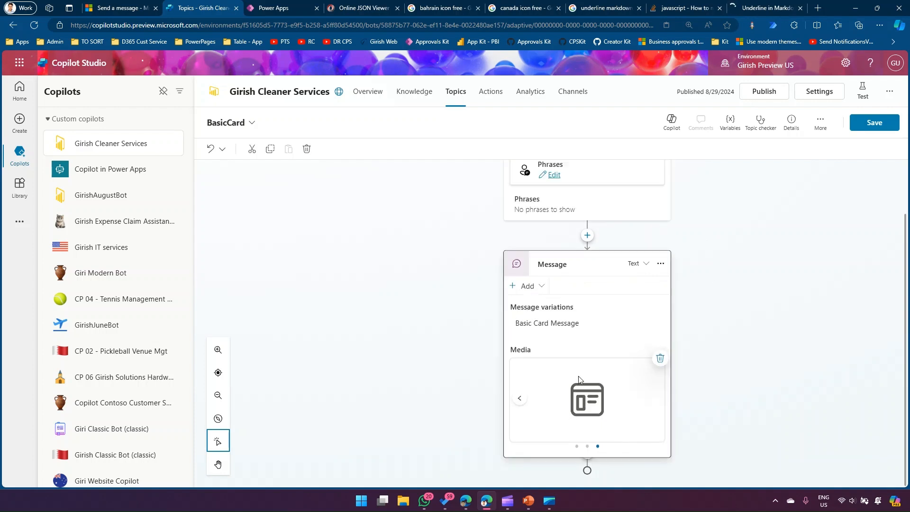
pyautogui.click(570, 386)
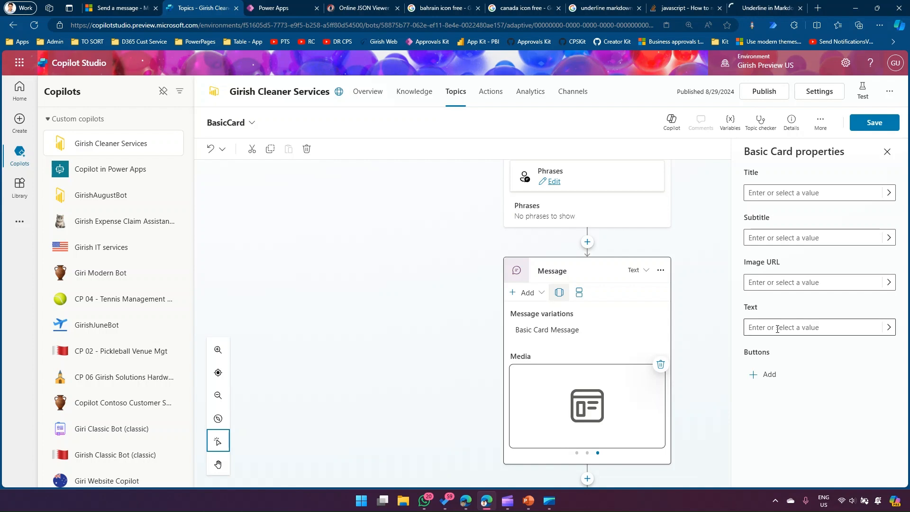
pyautogui.moveTo(543, 380)
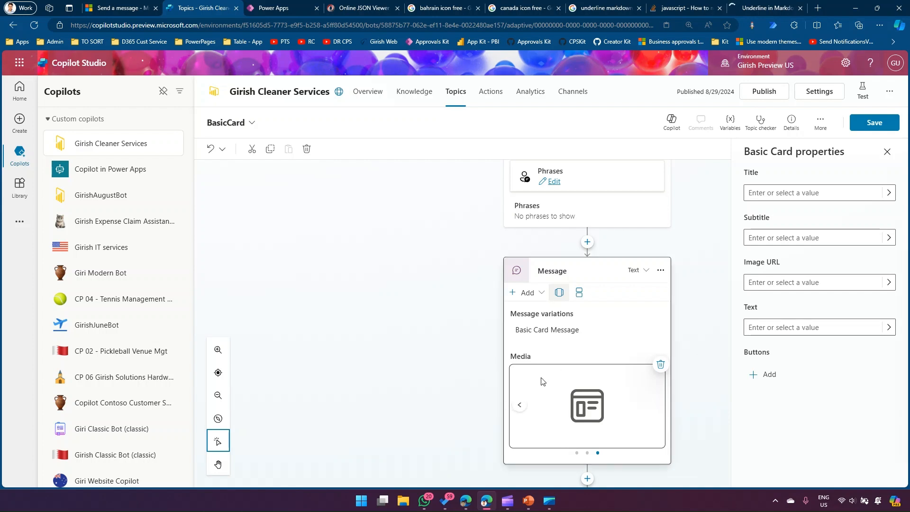
pyautogui.click(519, 404)
pyautogui.click(519, 404)
pyautogui.click(768, 192)
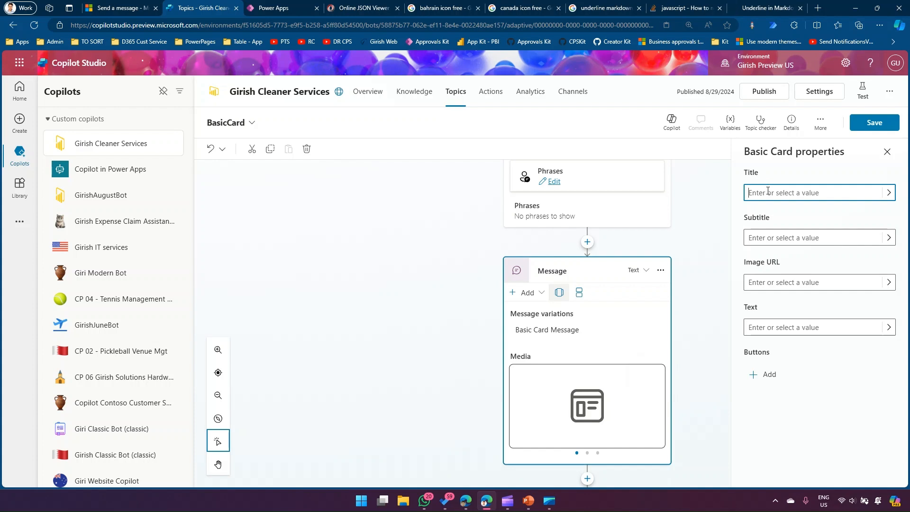
pyautogui.write('Cand')
pyautogui.click(778, 238)
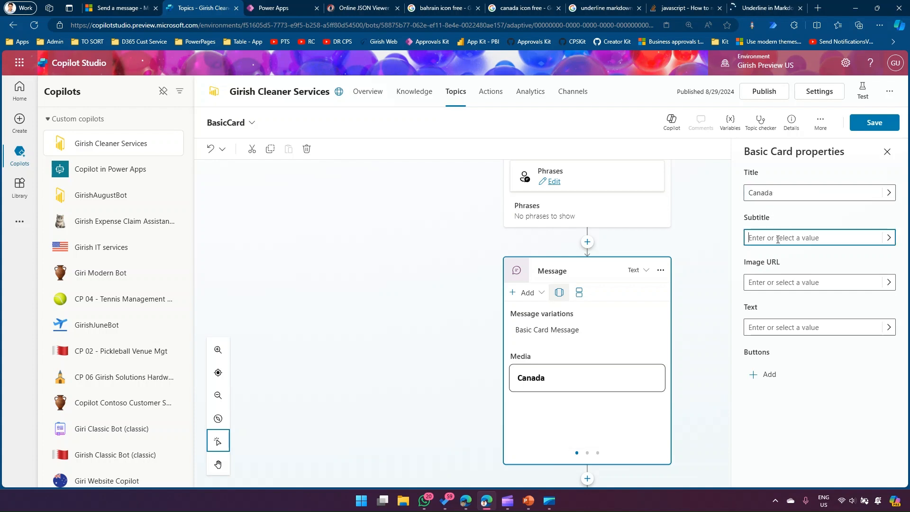
pyautogui.write('Canada Country')
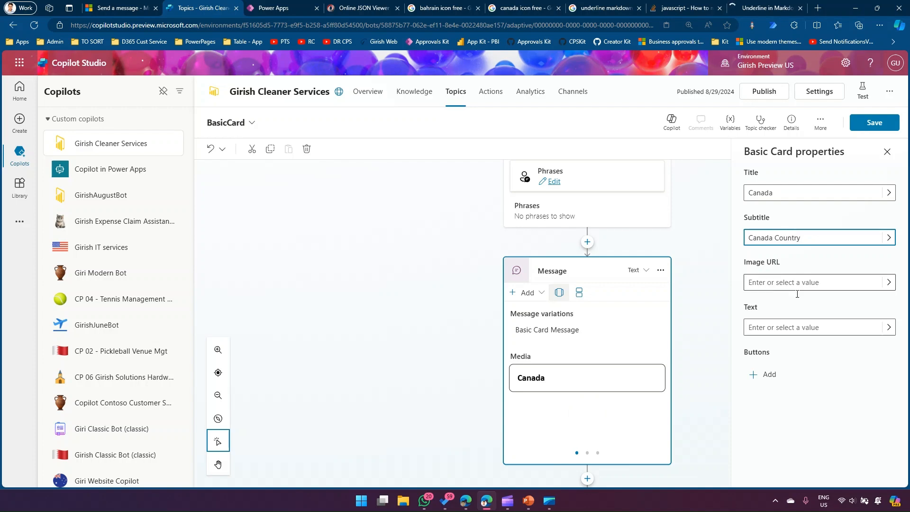
# Copy the image link of the round Flaticon Canada flag from the Google results and set it as the Canada card's image URL
pyautogui.click(523, 8)
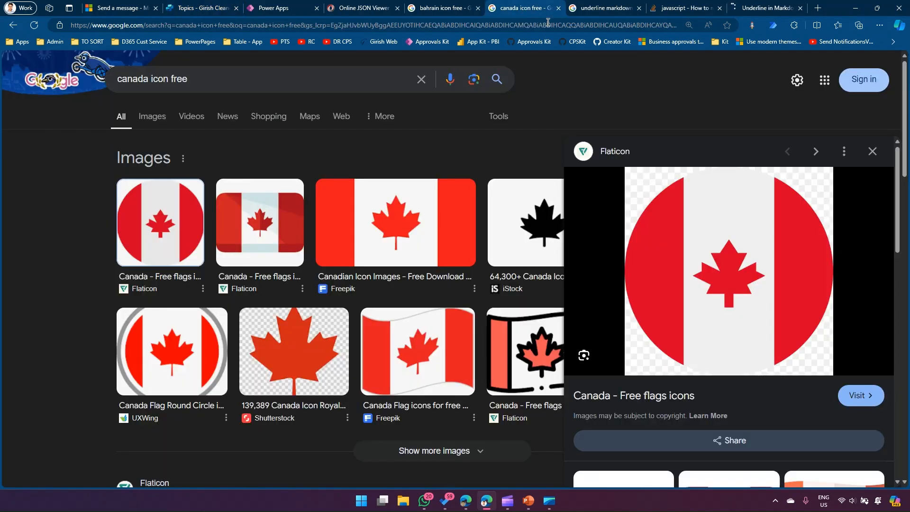
pyautogui.rightClick(728, 220)
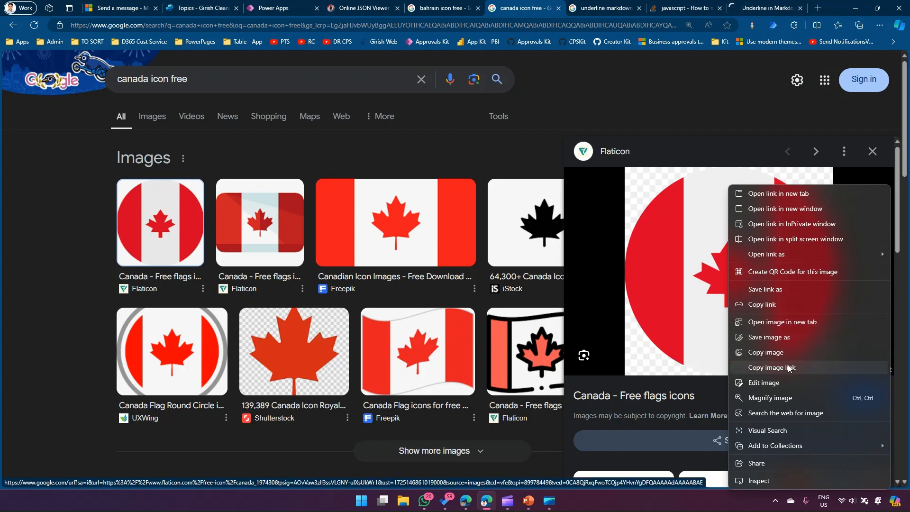
pyautogui.click(771, 367)
pyautogui.click(202, 9)
pyautogui.click(789, 283)
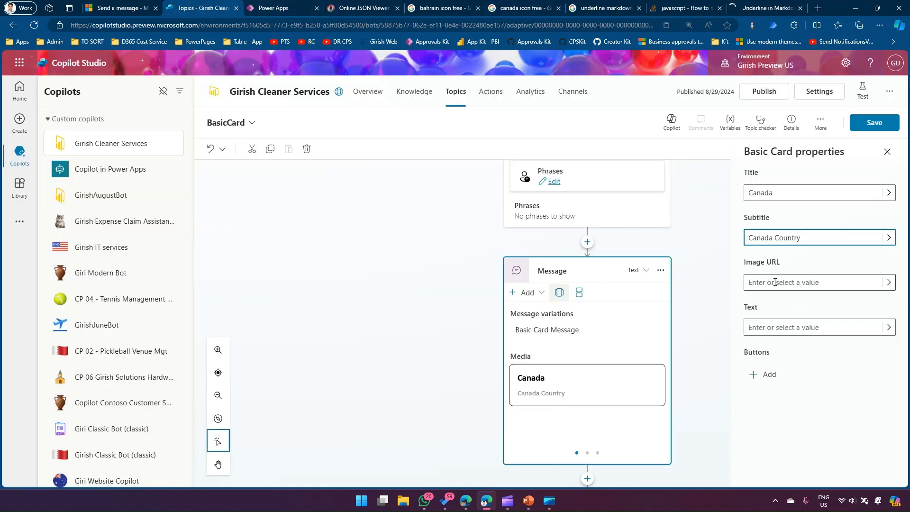
pyautogui.write('https://cdn-icons-png.flaticon.com/512/197/197430.png')
# Set the Canada card's text to "Canada is located in the North American continent"
pyautogui.click(798, 326)
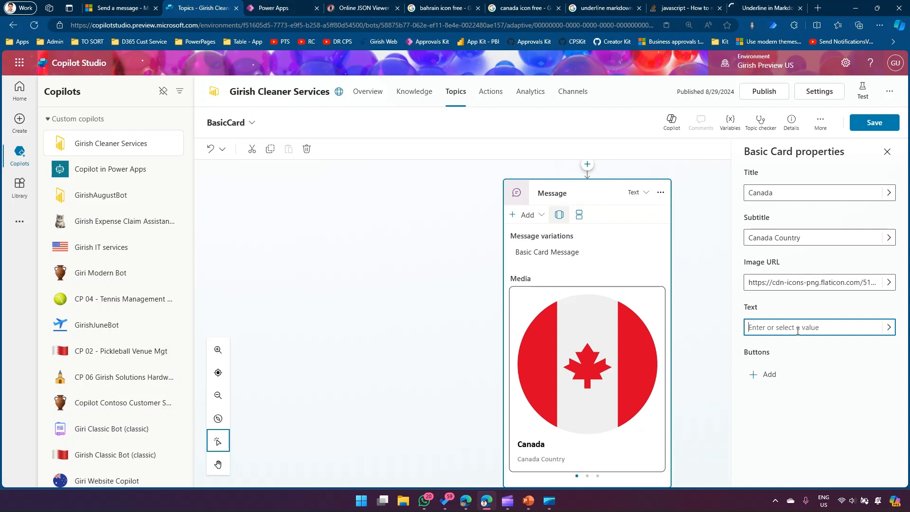
pyautogui.write('Cand')
pyautogui.write('da is located i')
pyautogui.write('n the North Am')
pyautogui.write('erican contin')
pyautogui.write('ent')
pyautogui.click(830, 409)
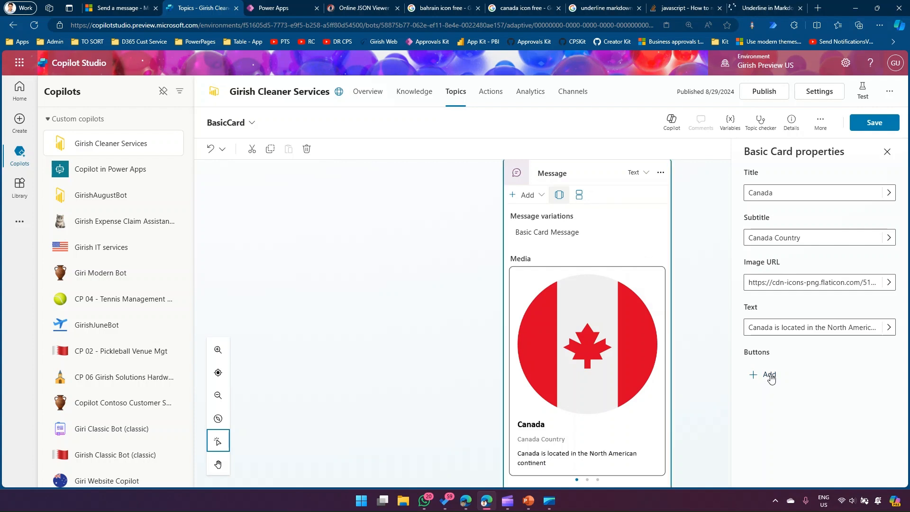
# Add a "Send a message" button to the Canada card with the text "Canada info"
pyautogui.click(769, 375)
pyautogui.scroll(-2, 797, 342)
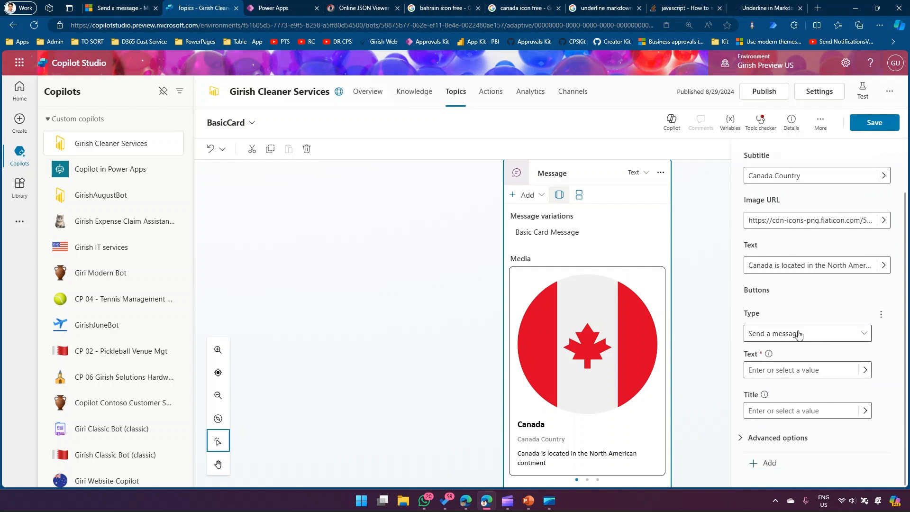
pyautogui.click(769, 335)
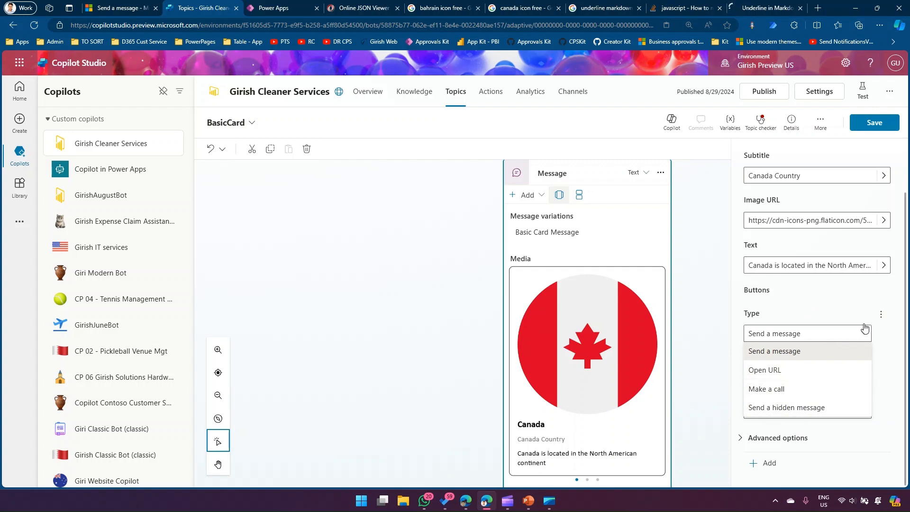
pyautogui.click(786, 352)
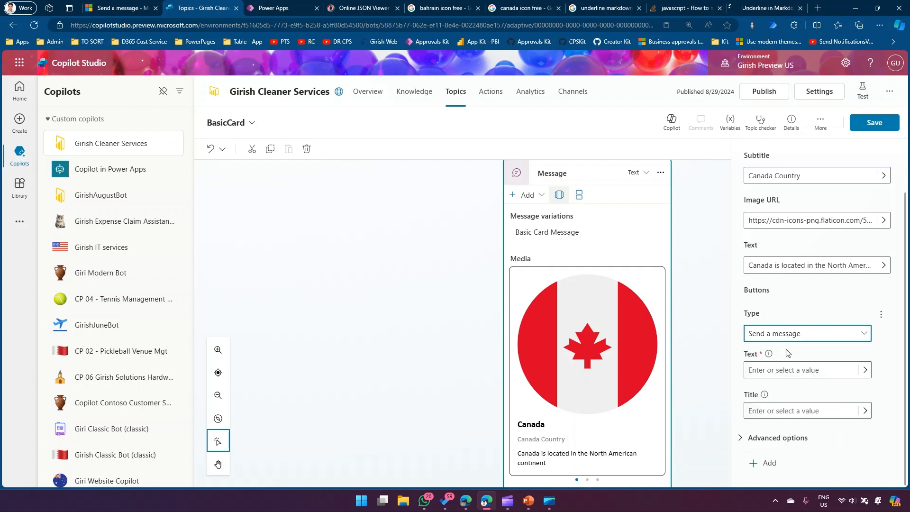
pyautogui.click(776, 369)
pyautogui.click(766, 370)
pyautogui.write('Canada info')
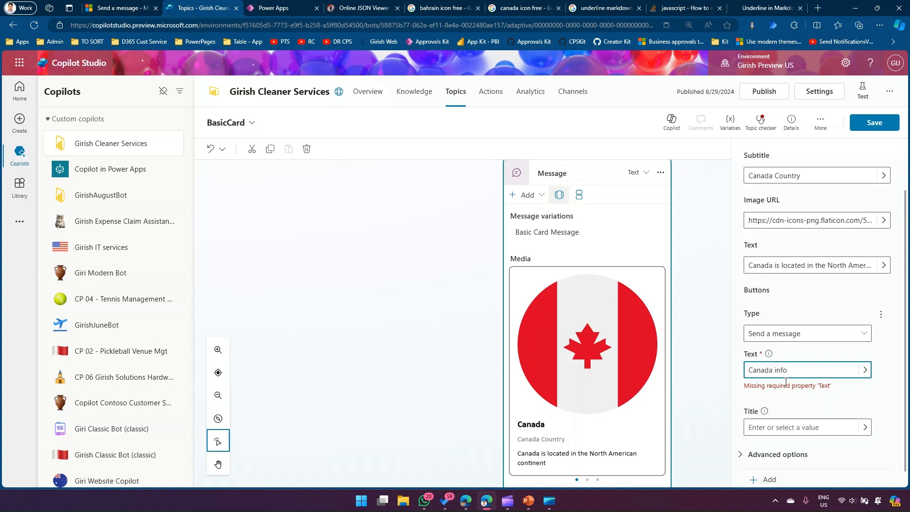
# Give the Canada card's button the title "Canada Information"
pyautogui.click(783, 427)
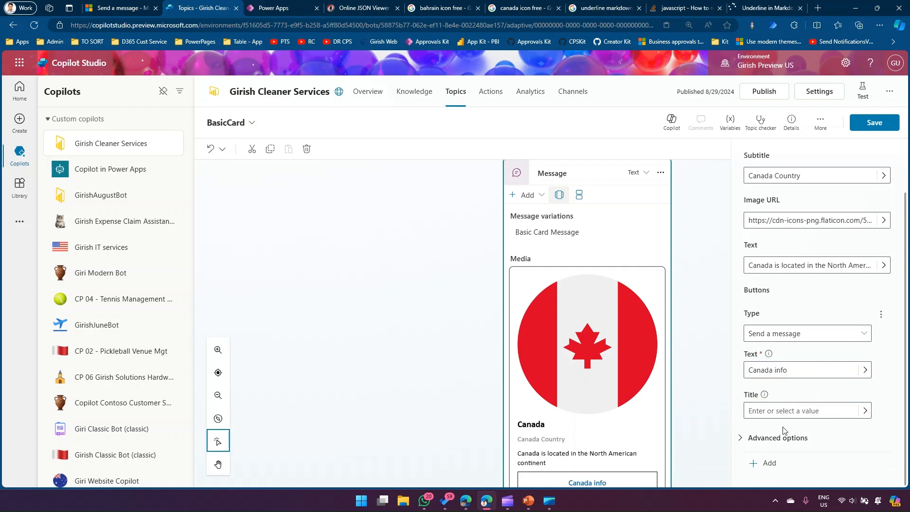
pyautogui.click(820, 411)
pyautogui.write('a')
pyautogui.press('BackSpace')
pyautogui.write('Cana')
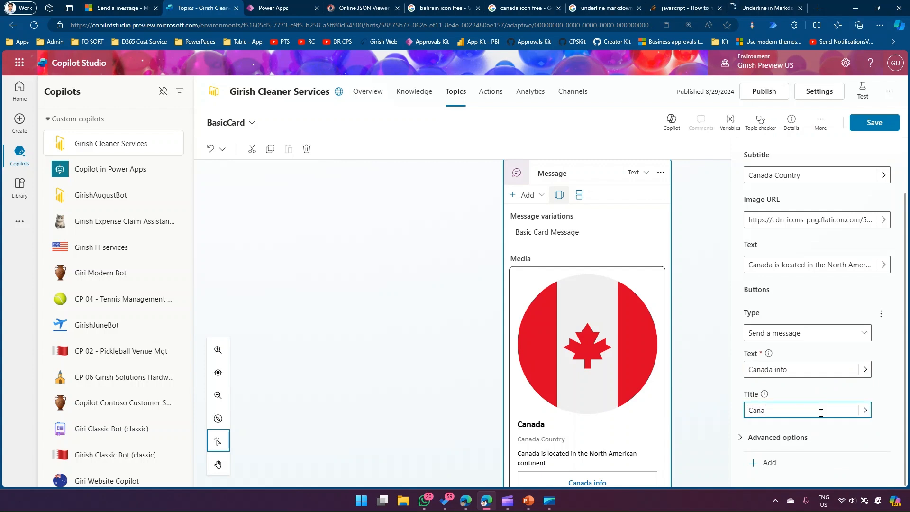
pyautogui.write('da Information')
pyautogui.click(752, 437)
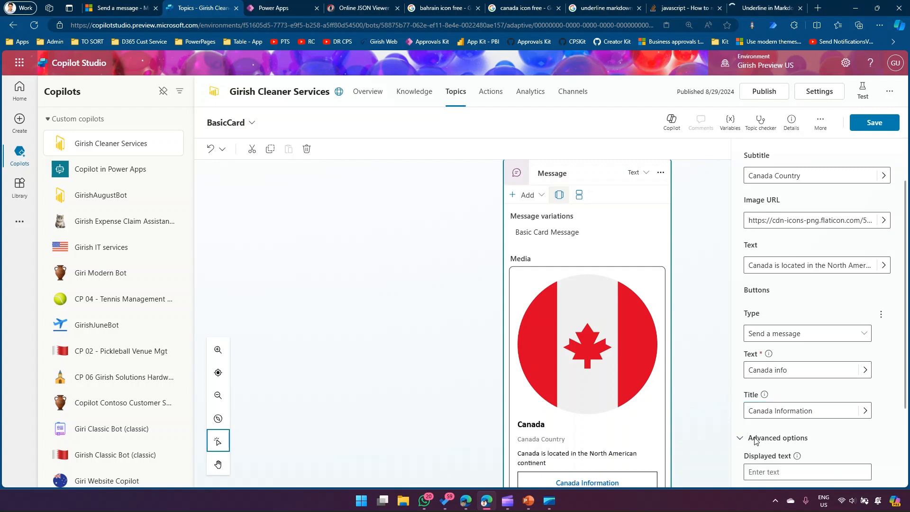
pyautogui.scroll(-2, 751, 441)
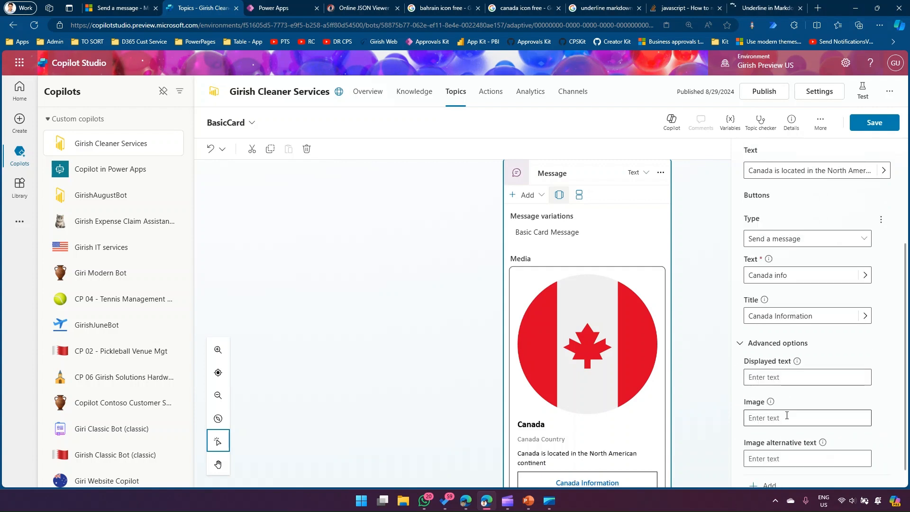
pyautogui.scroll(-1, 789, 414)
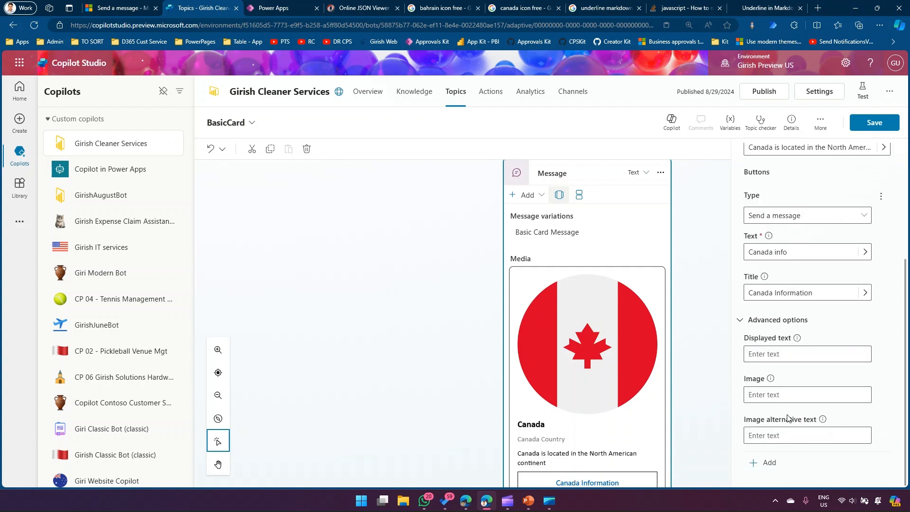
pyautogui.click(771, 395)
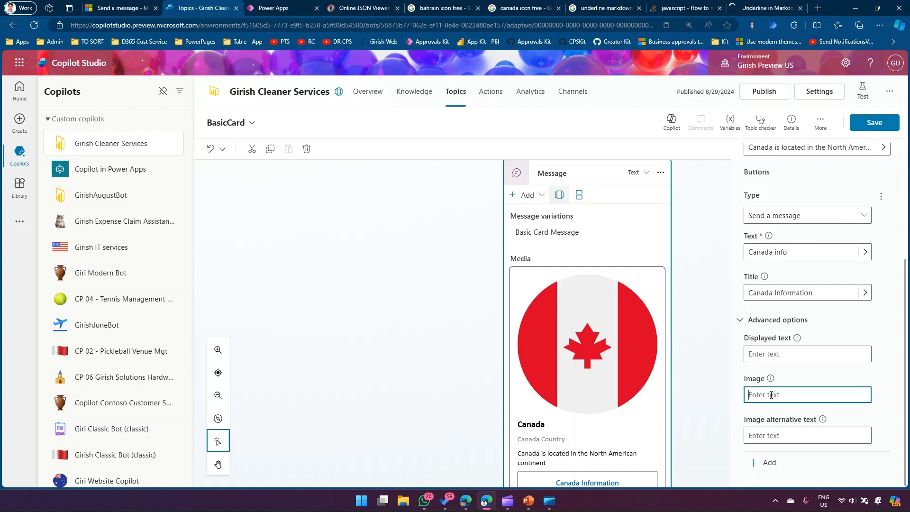
pyautogui.write('https://cdn-icons-png.flaticon.com/512/197/197430.png')
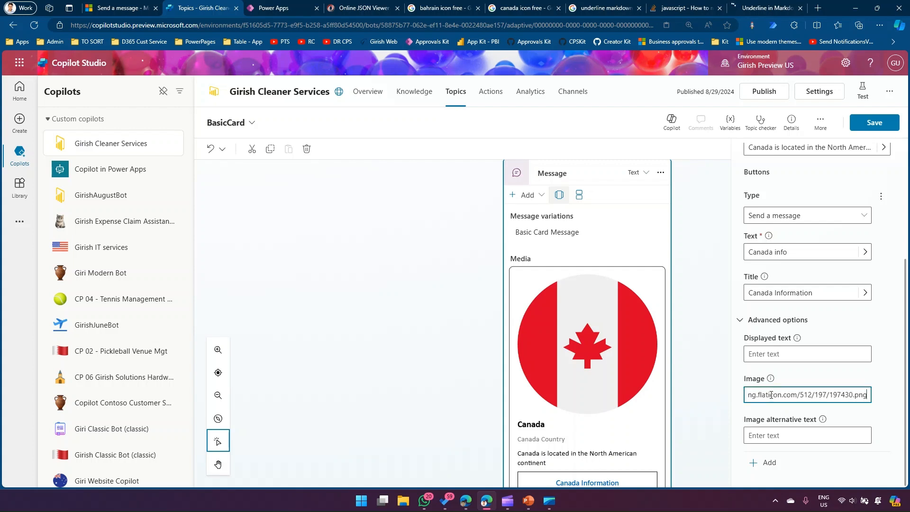
pyautogui.click(779, 354)
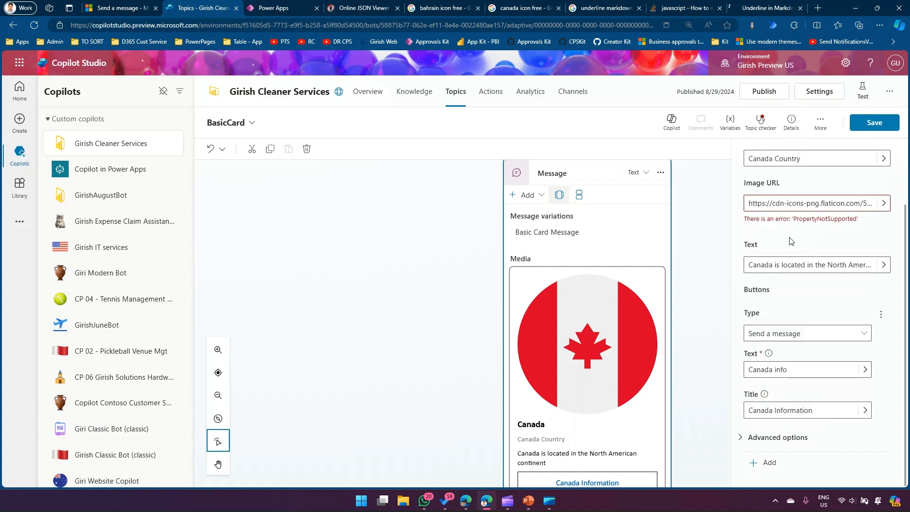
# Check the end of the Canada card's image URL and save the topic with errors
pyautogui.scroll(2, 800, 223)
pyautogui.click(809, 281)
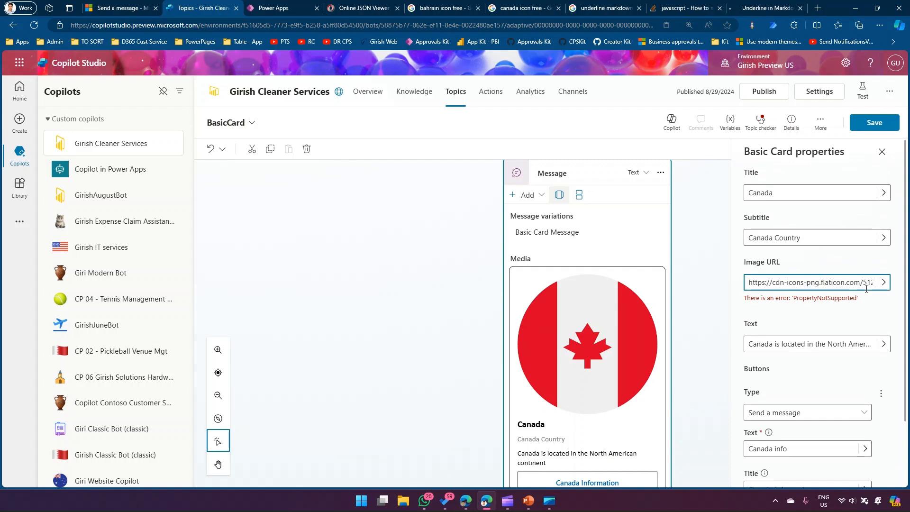
pyautogui.press('End')
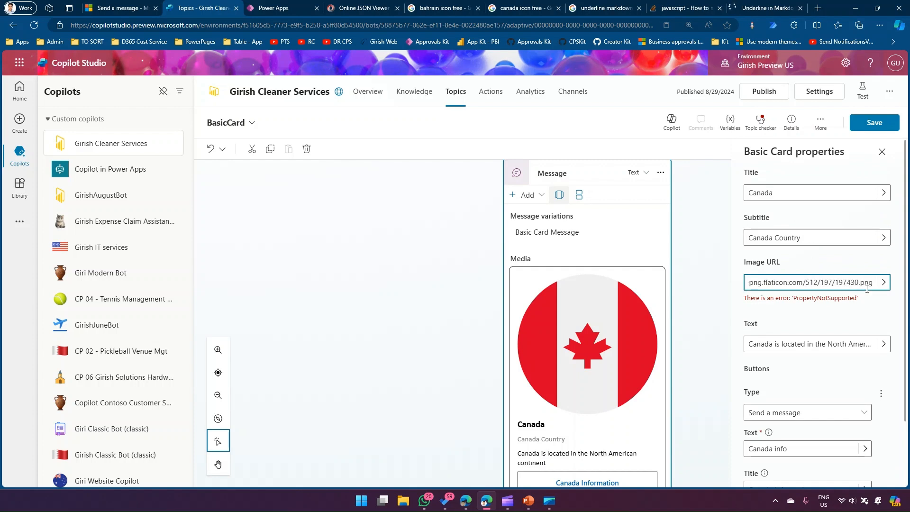
pyautogui.scroll(-2, 856, 311)
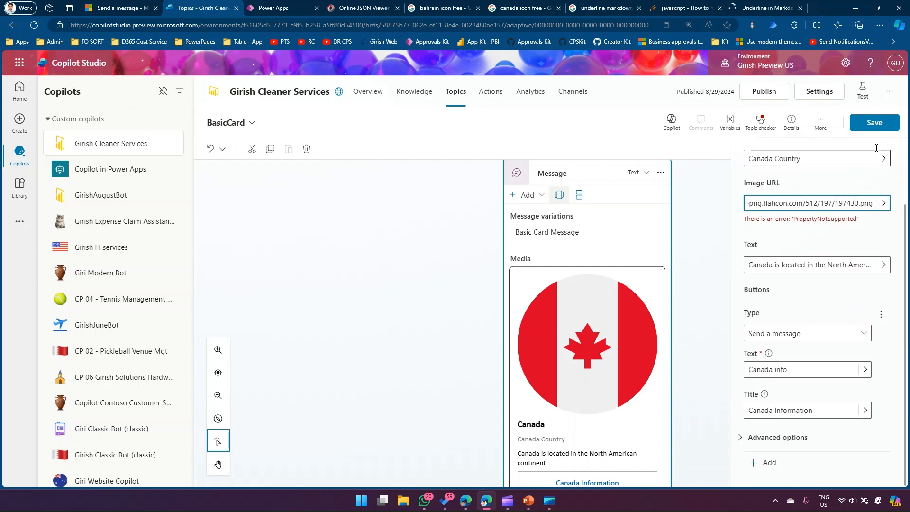
pyautogui.click(876, 124)
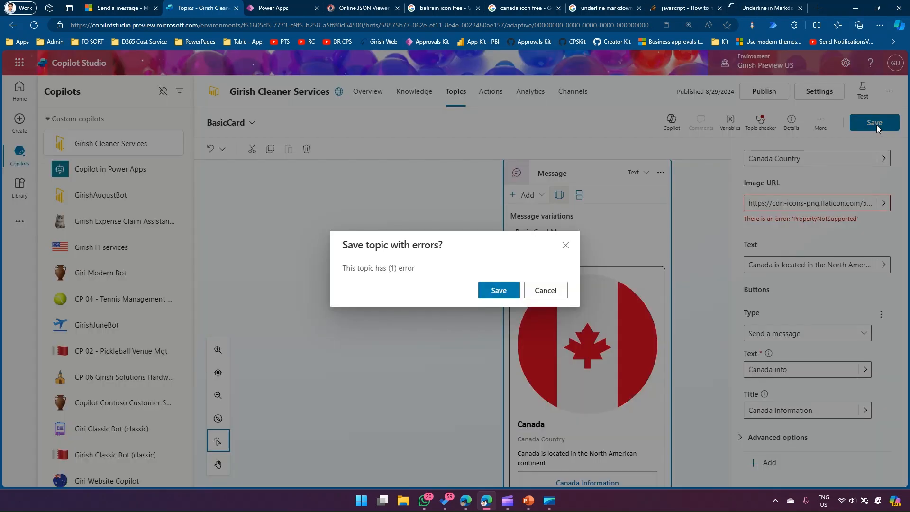
pyautogui.click(499, 289)
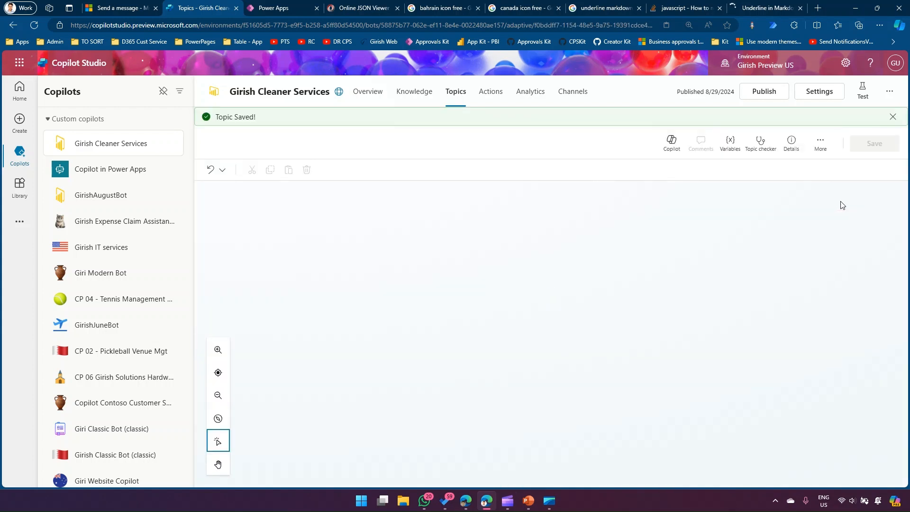
# Reopen the Canada card's properties and copy the image link of the Microsoft logo from the Microsoft homepage
pyautogui.scroll(-3, 690, 308)
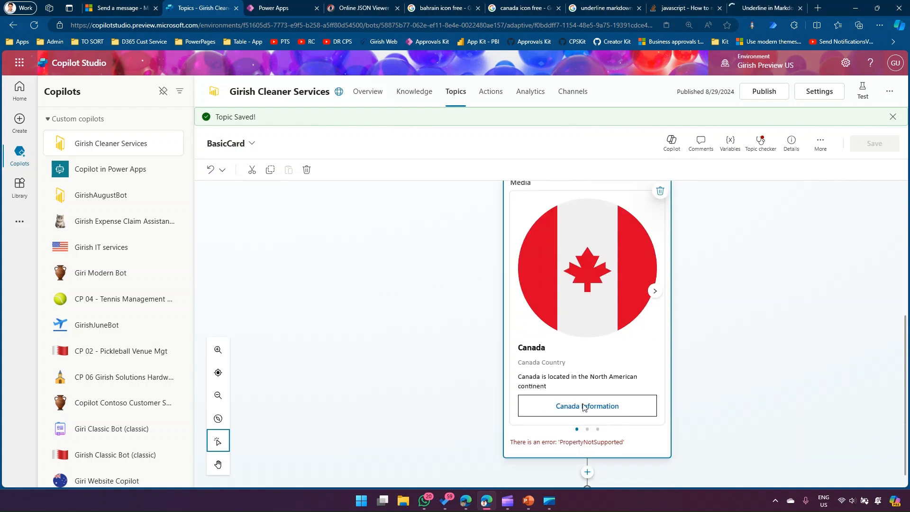
pyautogui.click(587, 411)
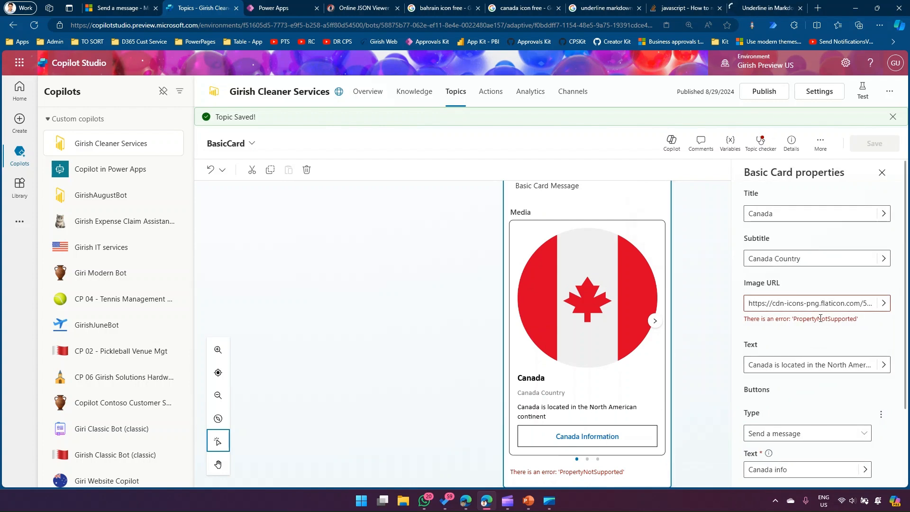
pyautogui.click(816, 304)
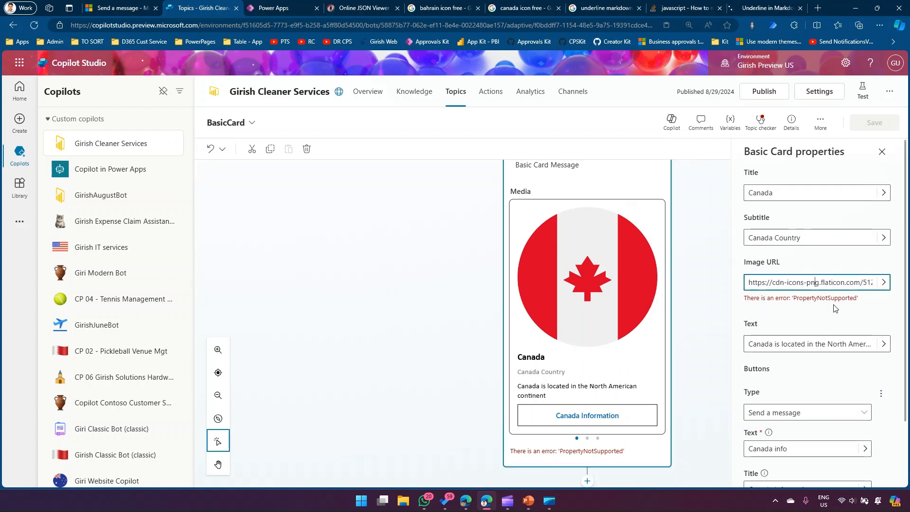
pyautogui.click(817, 8)
pyautogui.write('microsoft')
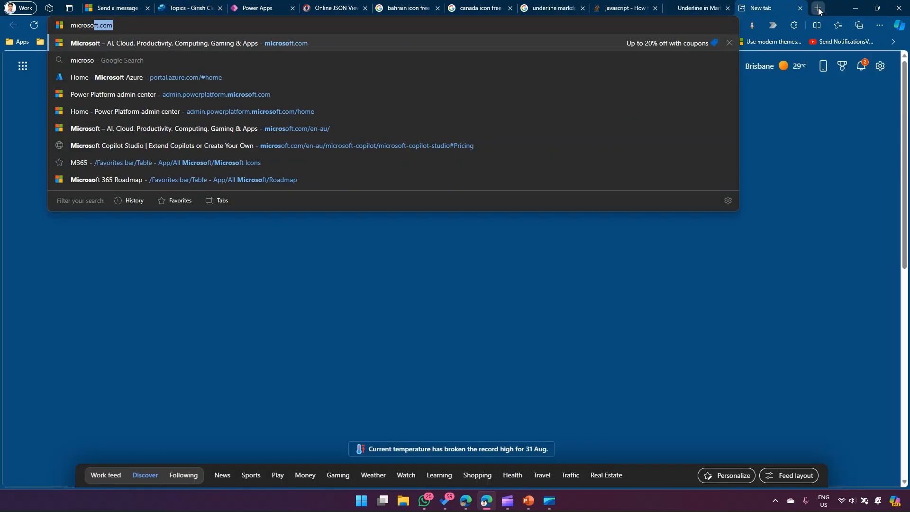
pyautogui.press('Return')
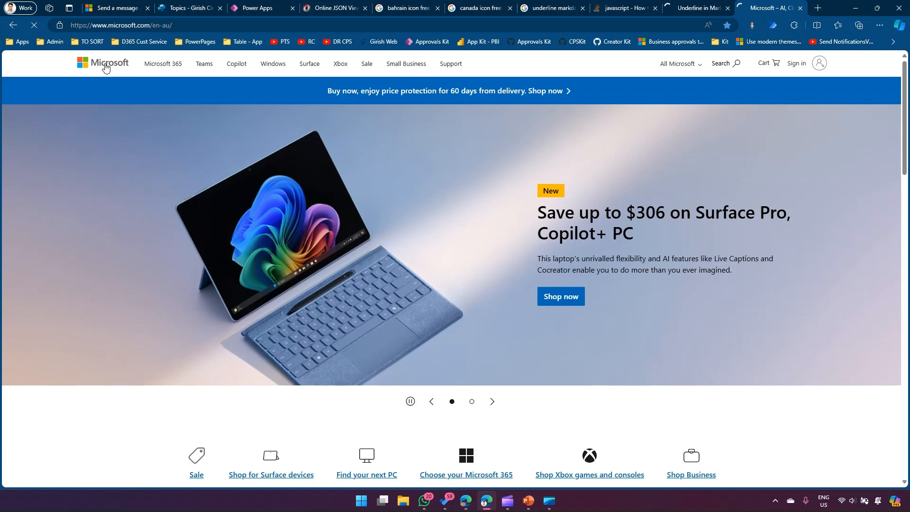
pyautogui.rightClick(105, 64)
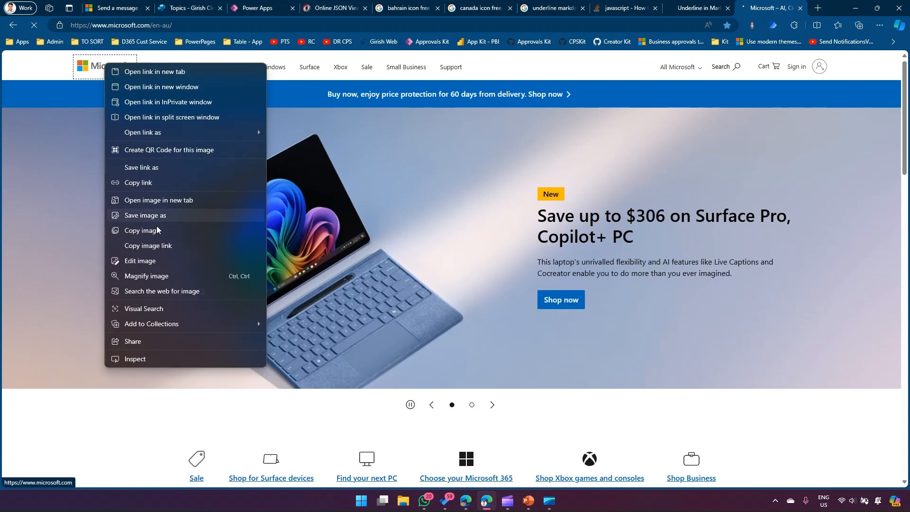
pyautogui.click(169, 247)
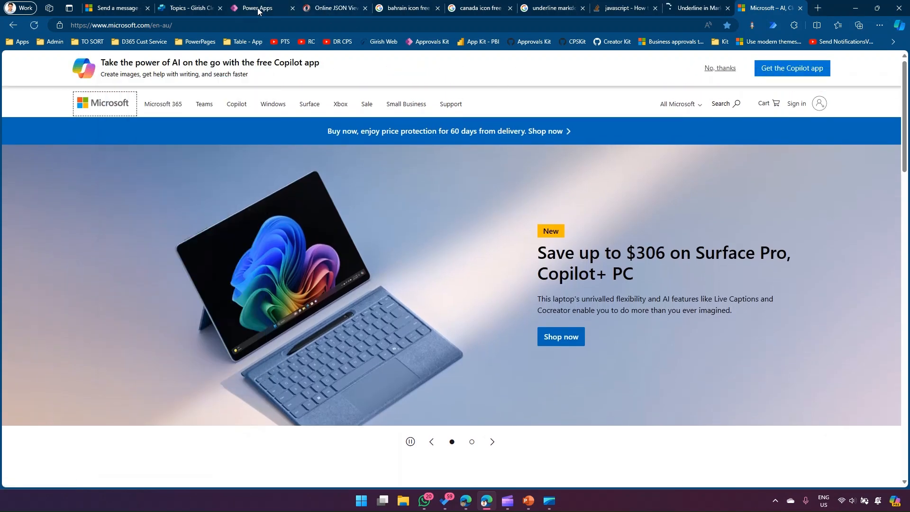
# Back in Copilot Studio, replace the Canada card's image URL with the copied Microsoft logo link
pyautogui.click(208, 6)
pyautogui.tripleClick(772, 282)
pyautogui.hotkey('ctrl', 'v')
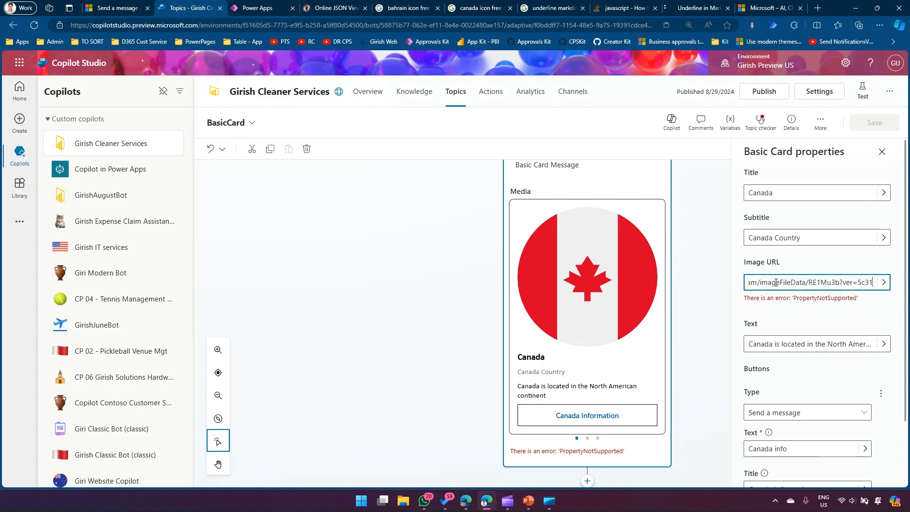
pyautogui.click(809, 315)
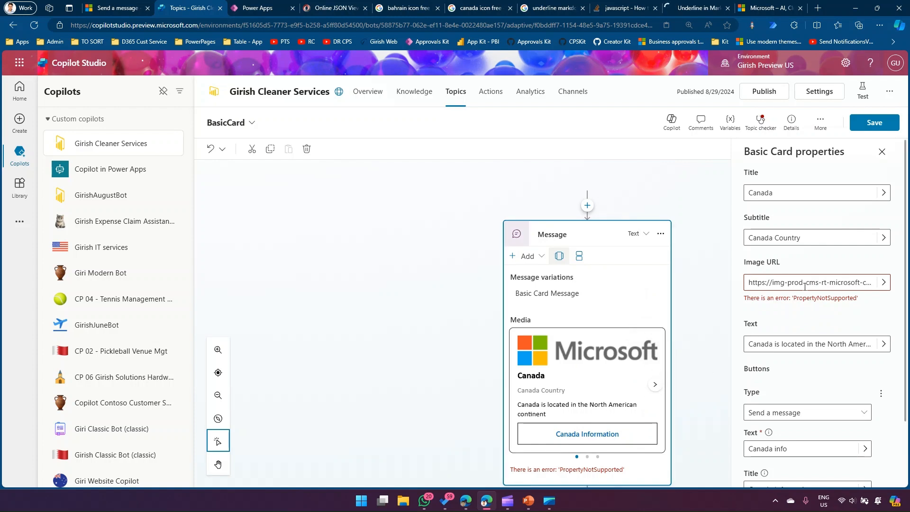
pyautogui.scroll(-1, 623, 349)
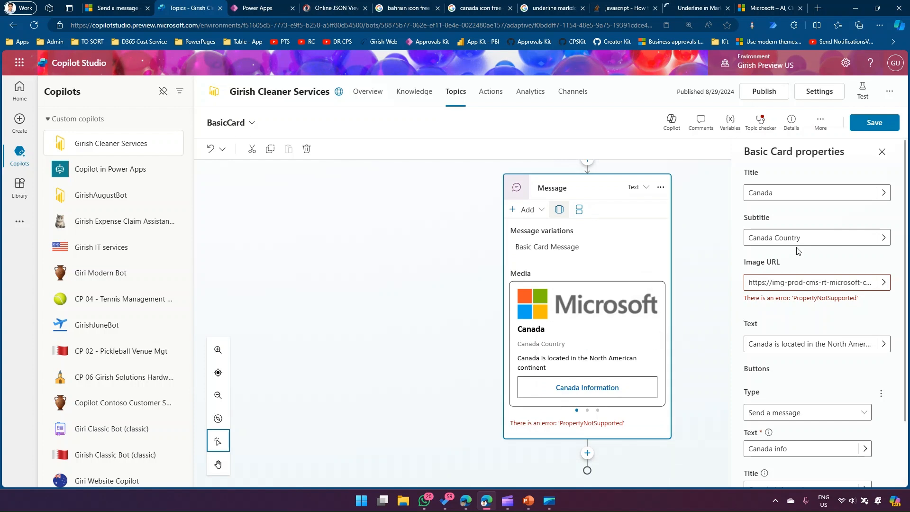
# Flip back and forth through the carousel's cards and reopen the Canada card's properties
pyautogui.click(721, 226)
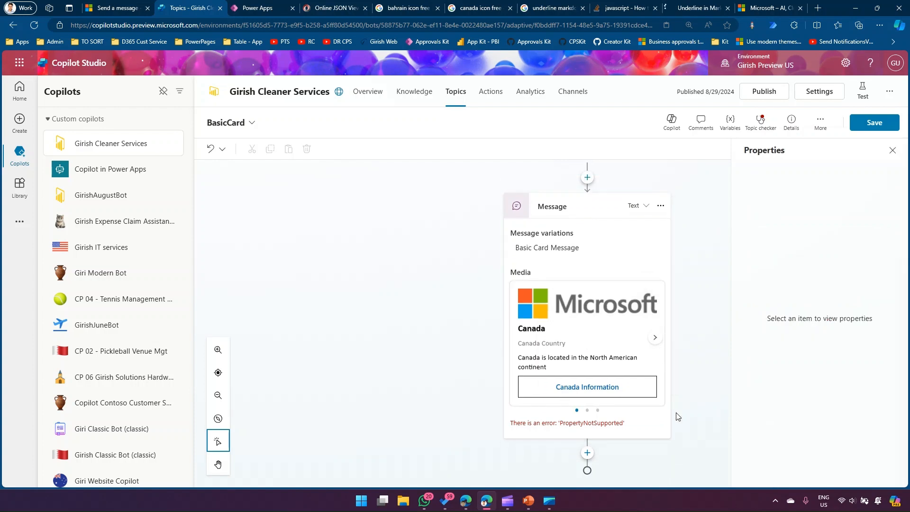
pyautogui.click(656, 348)
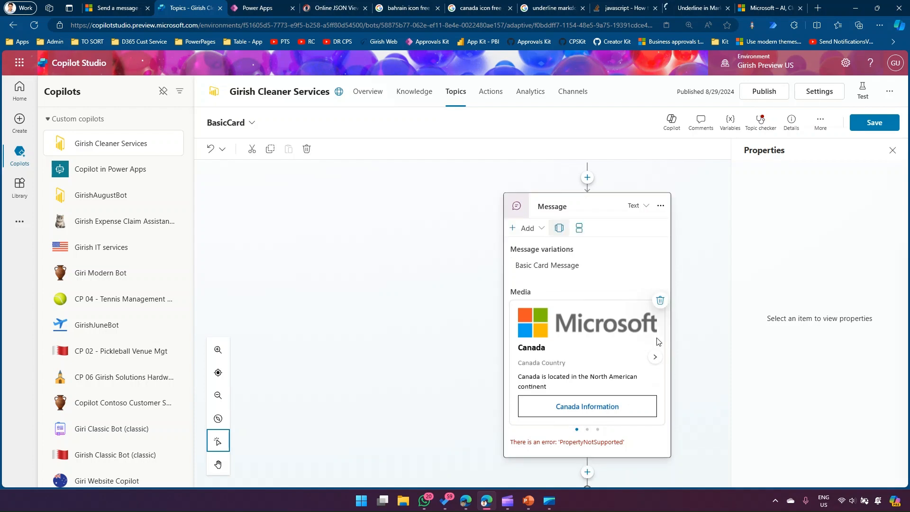
pyautogui.click(654, 358)
pyautogui.click(519, 356)
pyautogui.click(654, 358)
pyautogui.click(519, 359)
pyautogui.click(630, 354)
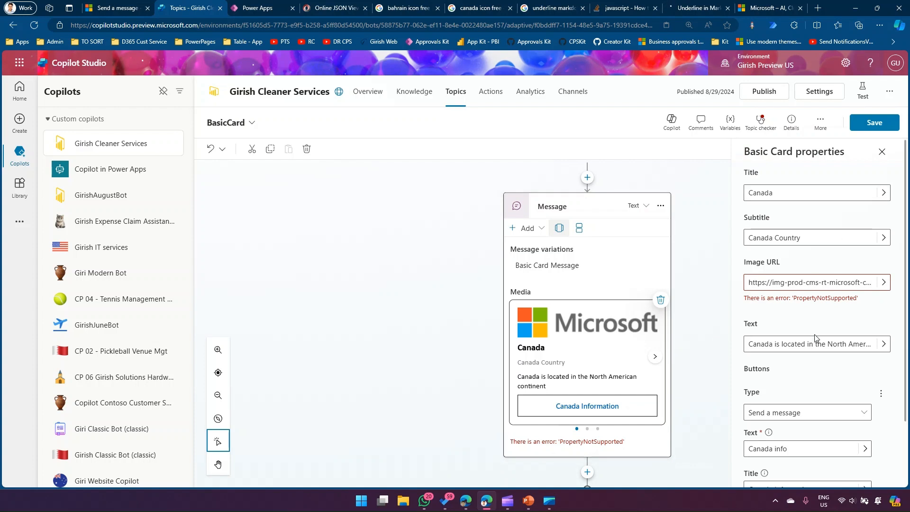
# Copy the image link of the round Flaticon Bahrain flag from the Google results and set it as the second card's image URL
pyautogui.click(655, 357)
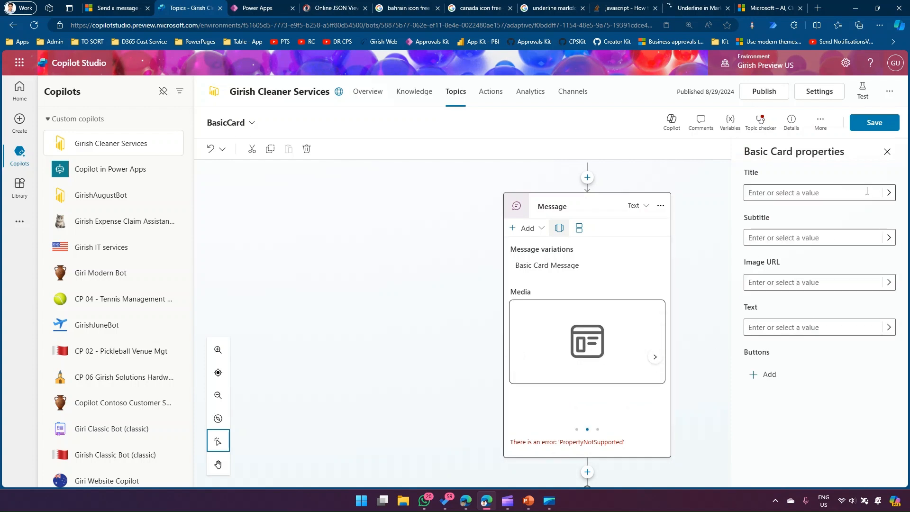
pyautogui.click(405, 8)
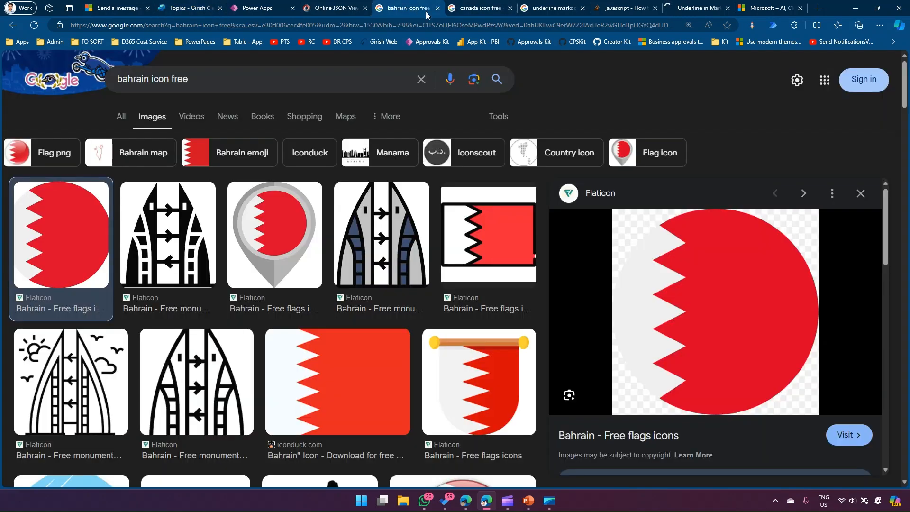
pyautogui.rightClick(679, 260)
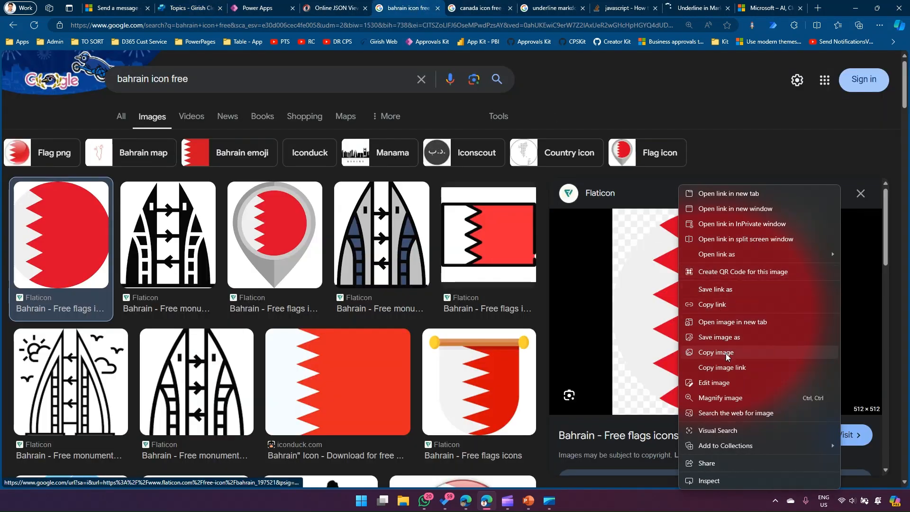
pyautogui.click(724, 367)
pyautogui.click(190, 8)
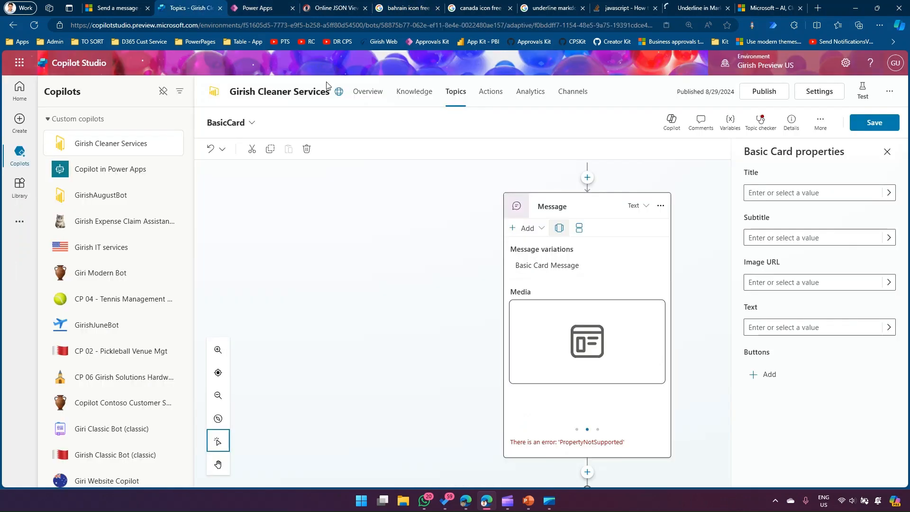
pyautogui.click(778, 281)
pyautogui.hotkey('ctrl', 'v')
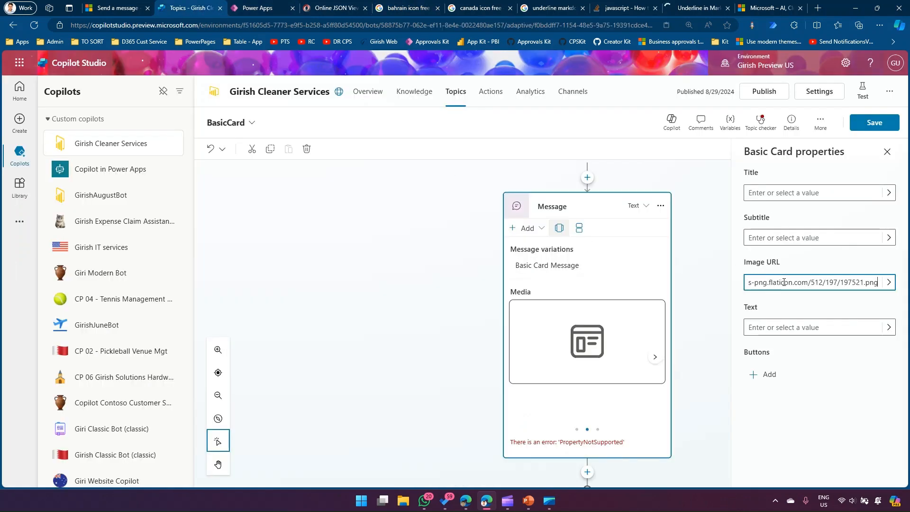
# Give the second card the title Bahrain, subtitle Manama City and text "Beautiful country and place to live in"
pyautogui.click(777, 240)
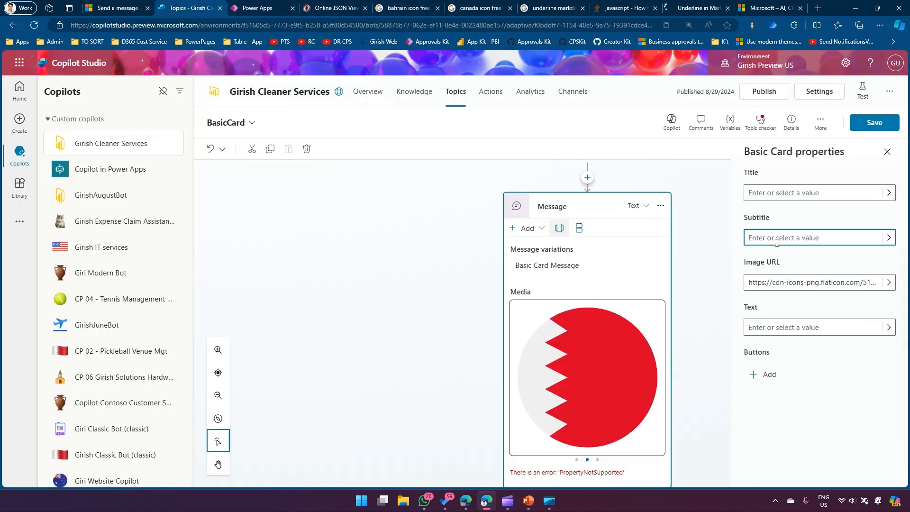
pyautogui.click(763, 190)
pyautogui.write('B')
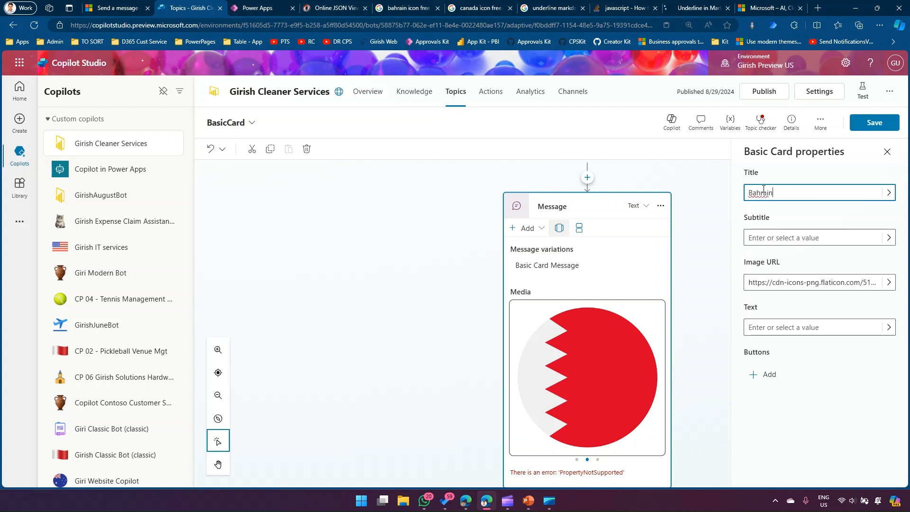
pyautogui.write('ahrain')
pyautogui.click(786, 237)
pyautogui.write('Manama City')
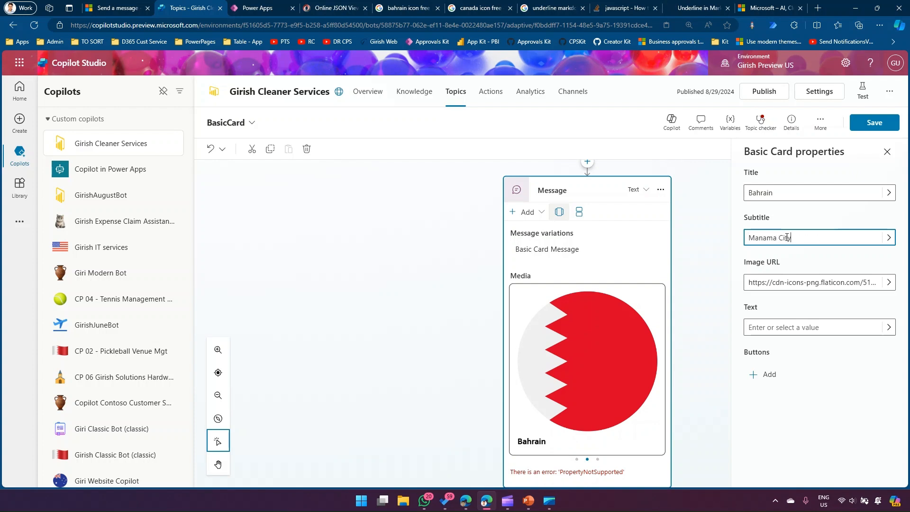
pyautogui.click(786, 327)
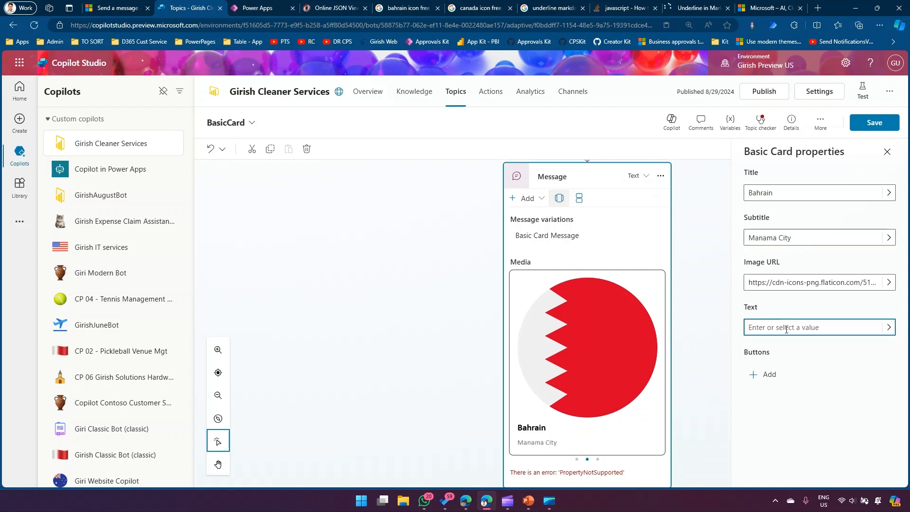
pyautogui.write('Beautiful country and place to live in')
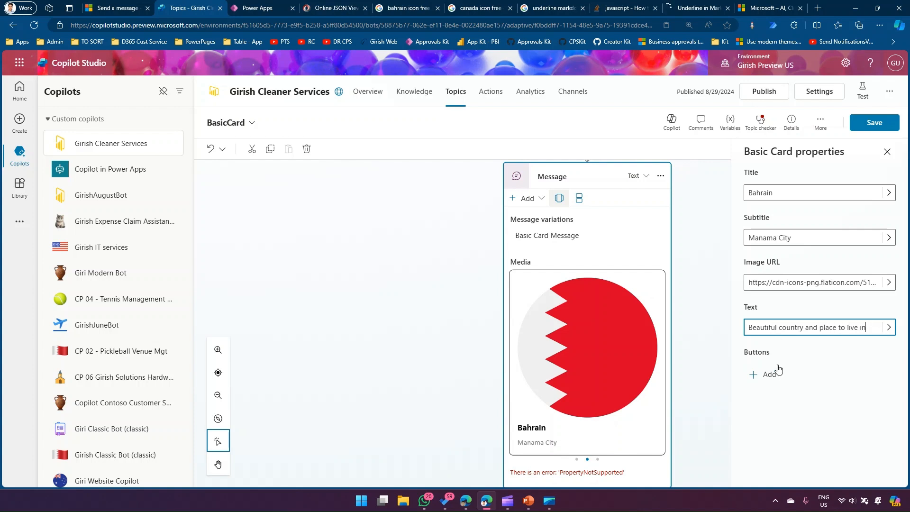
# Add a Send a message button to the Bahrain card with View Info as both its text and title
pyautogui.click(768, 375)
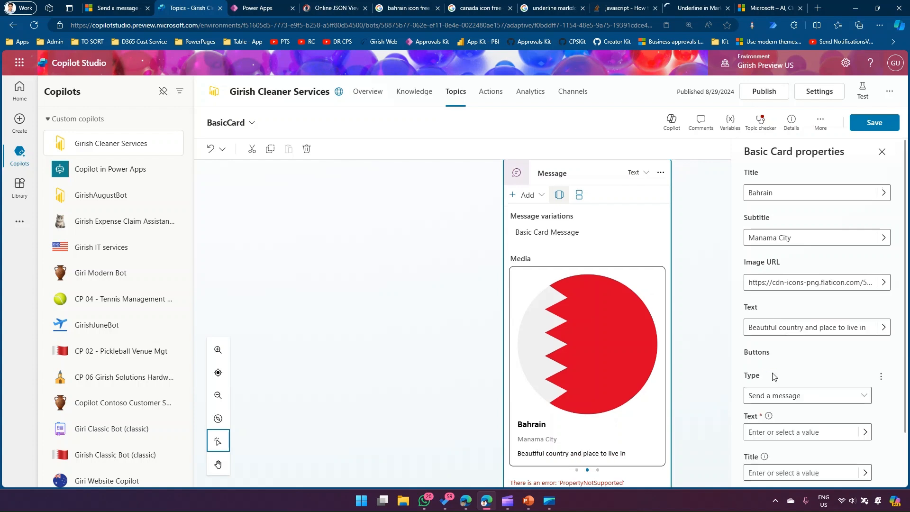
pyautogui.scroll(-1, 780, 384)
pyautogui.click(779, 384)
pyautogui.write('View Info')
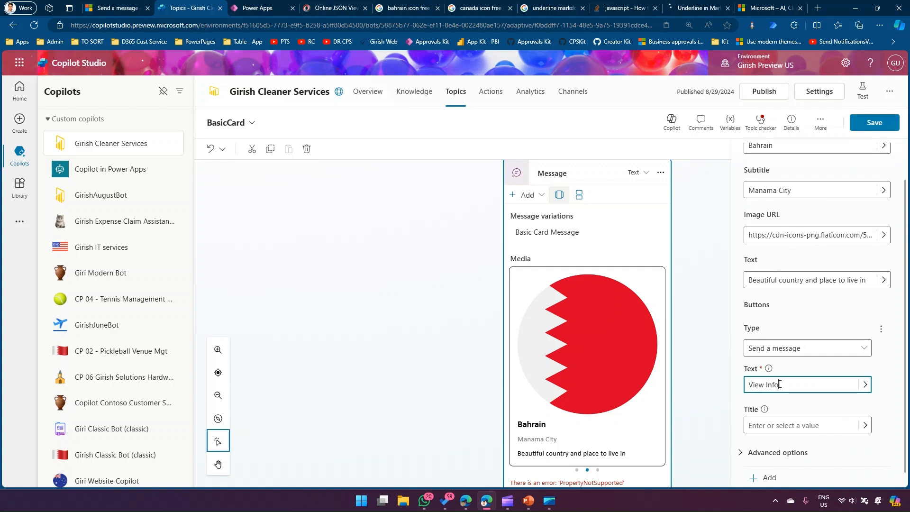
pyautogui.scroll(-1, 787, 391)
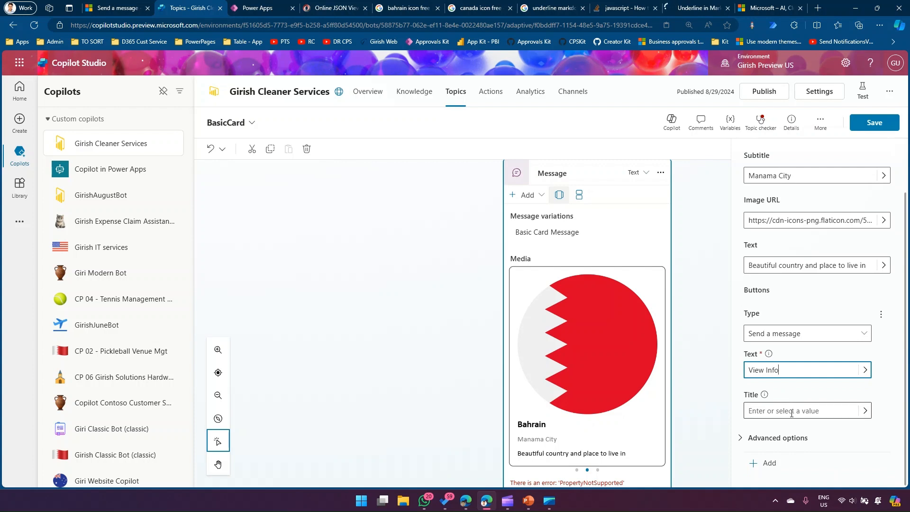
pyautogui.moveTo(787, 370); pyautogui.dragTo(731, 372)
pyautogui.hotkey('ctrl', 'c')
pyautogui.click(770, 411)
pyautogui.hotkey('ctrl', 'v')
pyautogui.scroll(-2, 585, 474)
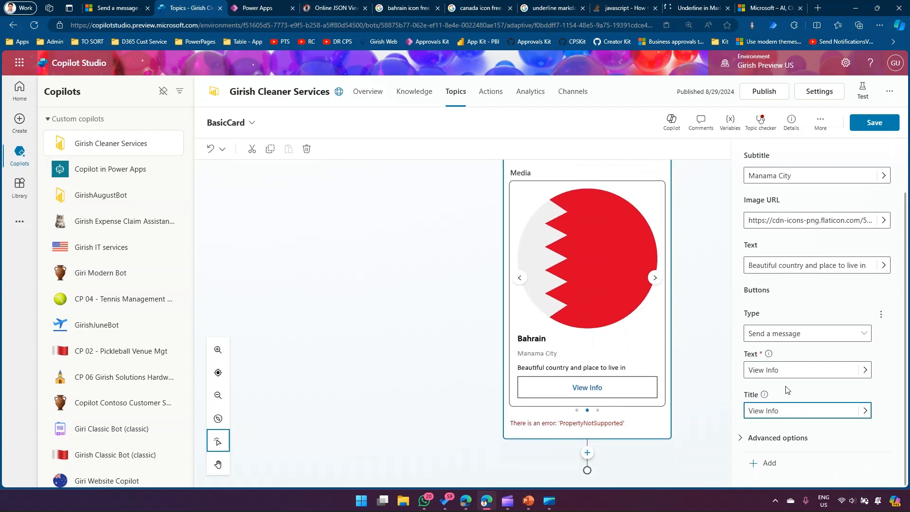
# Add a second Send a message button to the Bahrain card with the text Country Economy
pyautogui.click(763, 463)
pyautogui.scroll(-3, 786, 339)
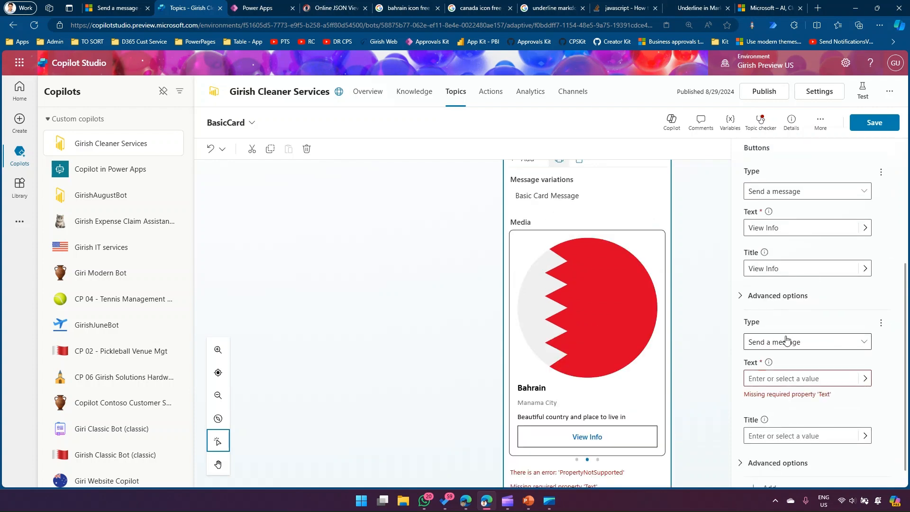
pyautogui.click(771, 374)
pyautogui.write('Country Economy')
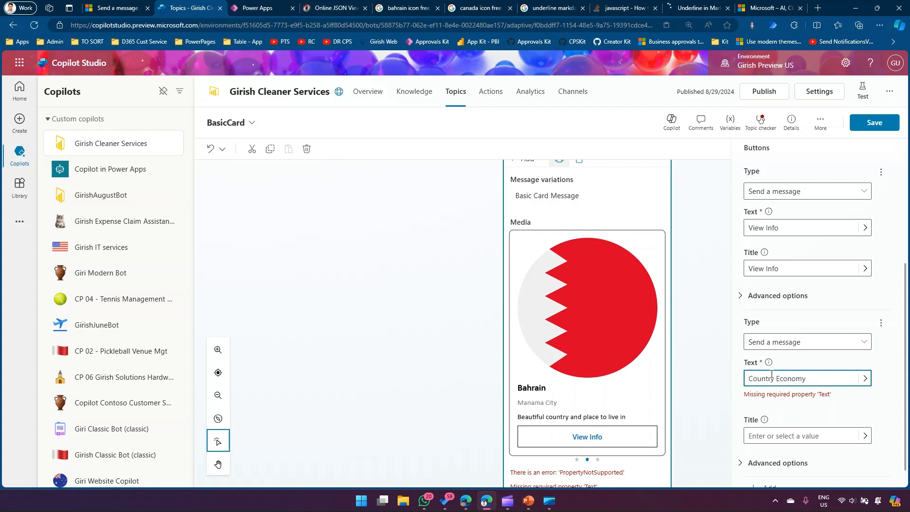
pyautogui.hotkey('ctrl', 'a')
pyautogui.hotkey('ctrl', 'c')
pyautogui.click(794, 435)
pyautogui.hotkey('ctrl', 'v')
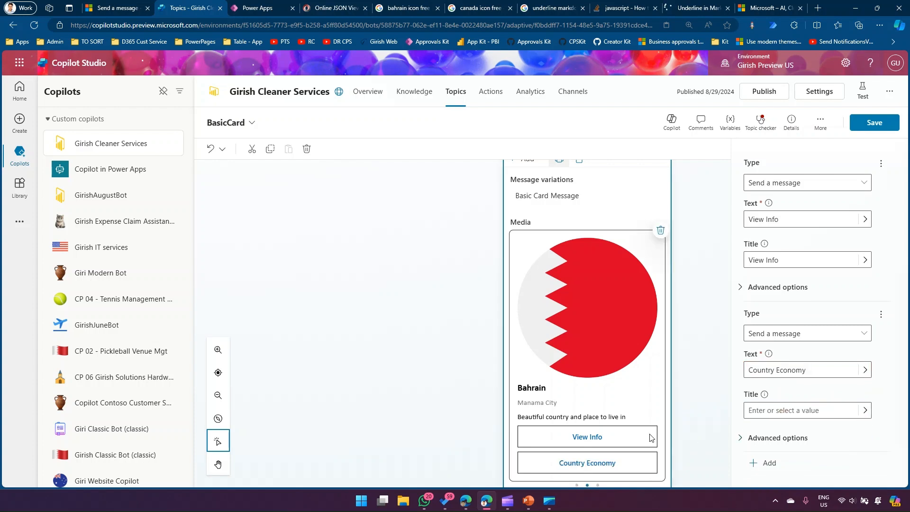
# Add a third Send a message button to the Bahrain card with Weather Info as both its text and title
pyautogui.click(781, 462)
pyautogui.scroll(-3, 786, 450)
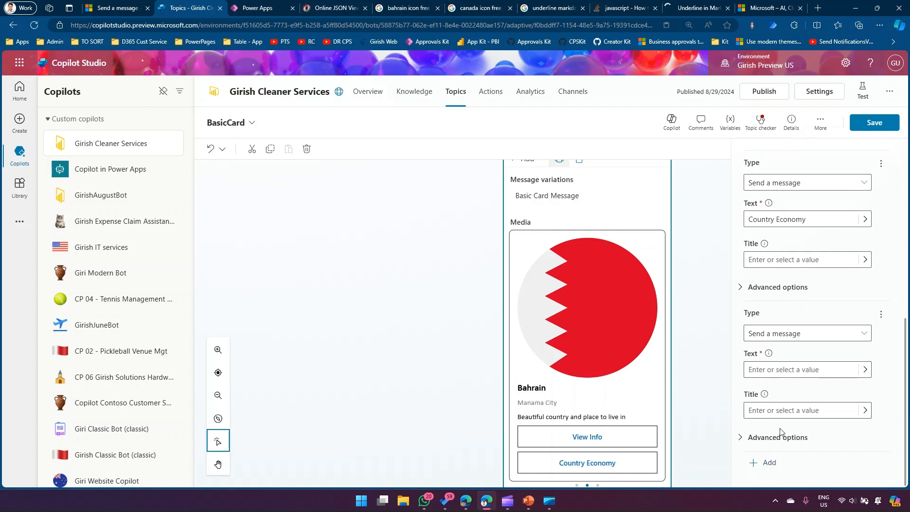
pyautogui.click(761, 367)
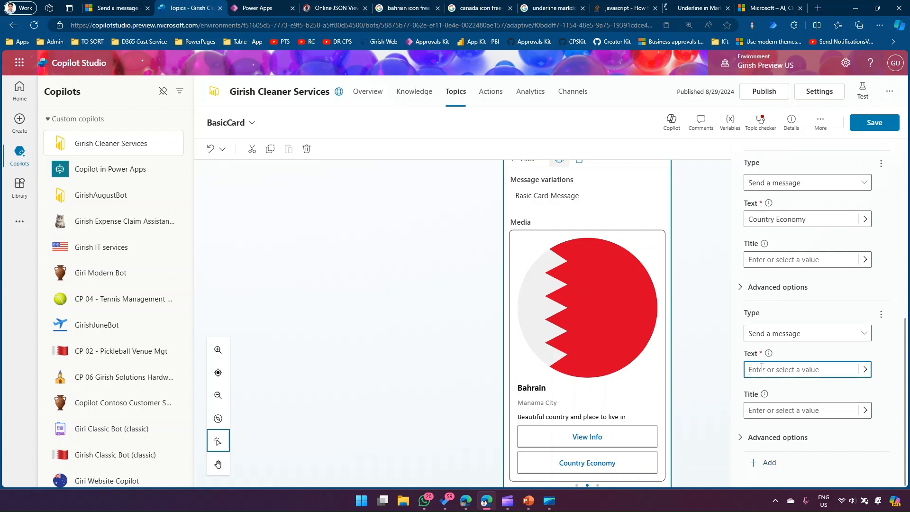
pyautogui.write('Weathe In')
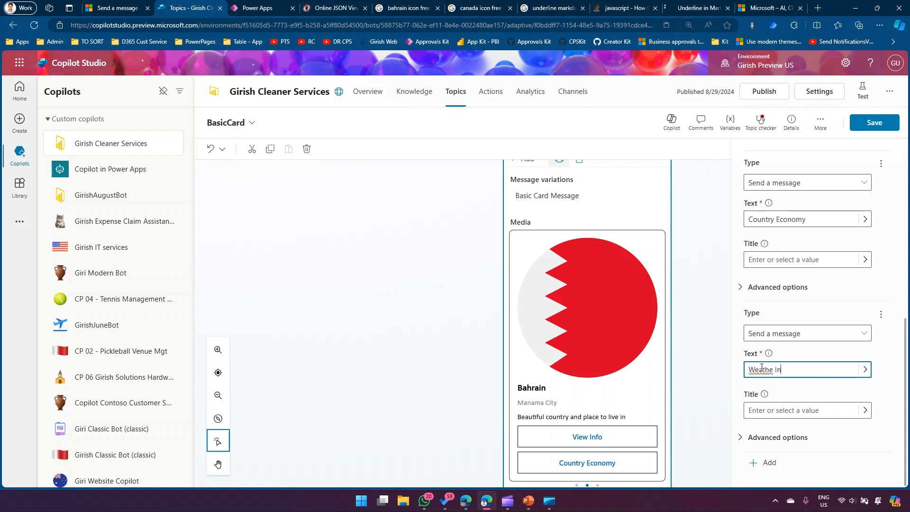
pyautogui.press('BackSpace')
pyautogui.write('r Indoo')
pyautogui.hotkey('ctrl', 'a')
pyautogui.hotkey('ctrl', 'c')
pyautogui.click(770, 410)
pyautogui.hotkey('ctrl', 'v')
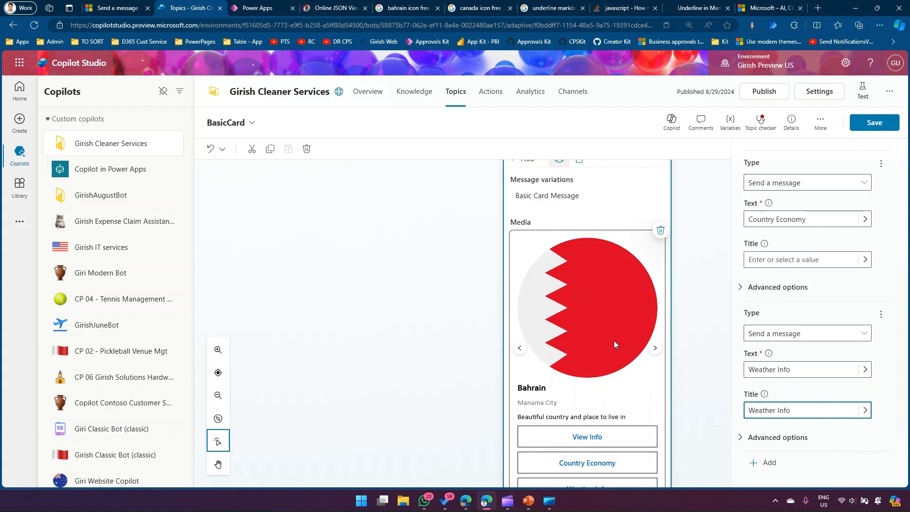
pyautogui.scroll(-1, 616, 337)
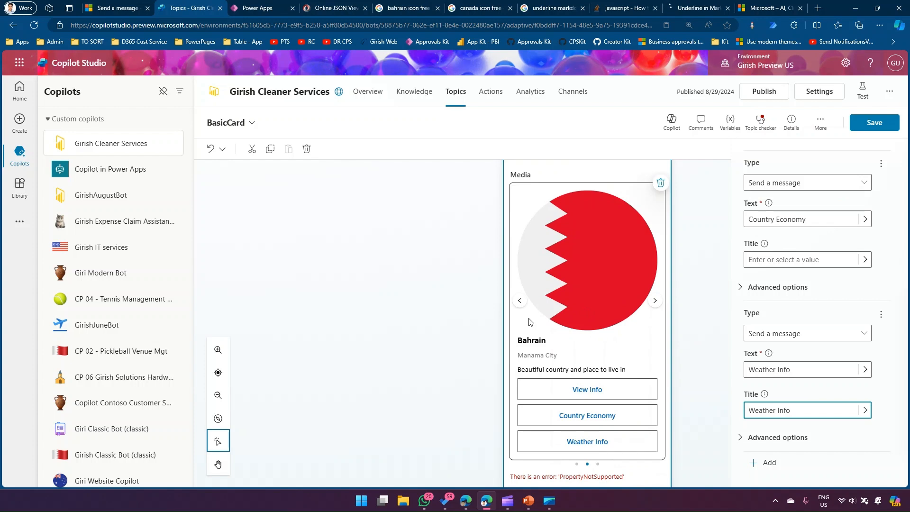
# Go back to the Canada card and clear its image URL
pyautogui.click(520, 301)
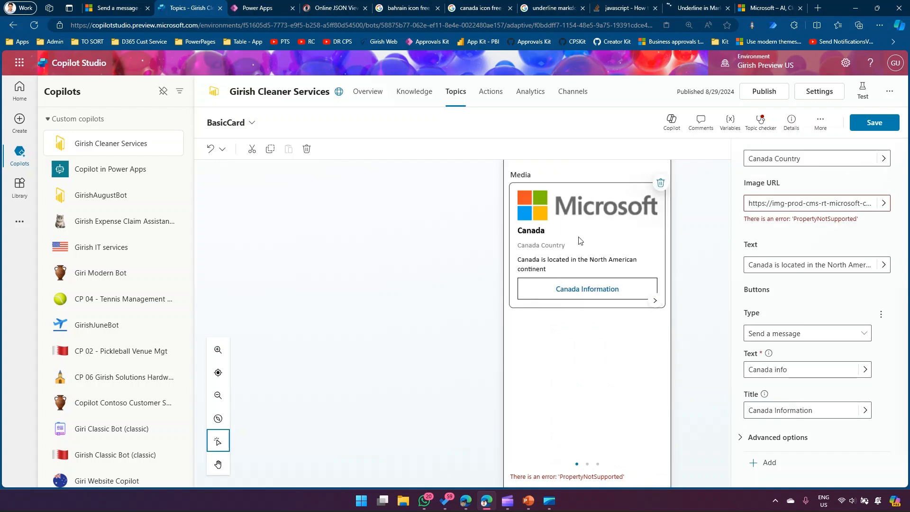
pyautogui.tripleClick(800, 201)
pyautogui.press('BackSpace')
pyautogui.scroll(2, 792, 258)
pyautogui.click(743, 260)
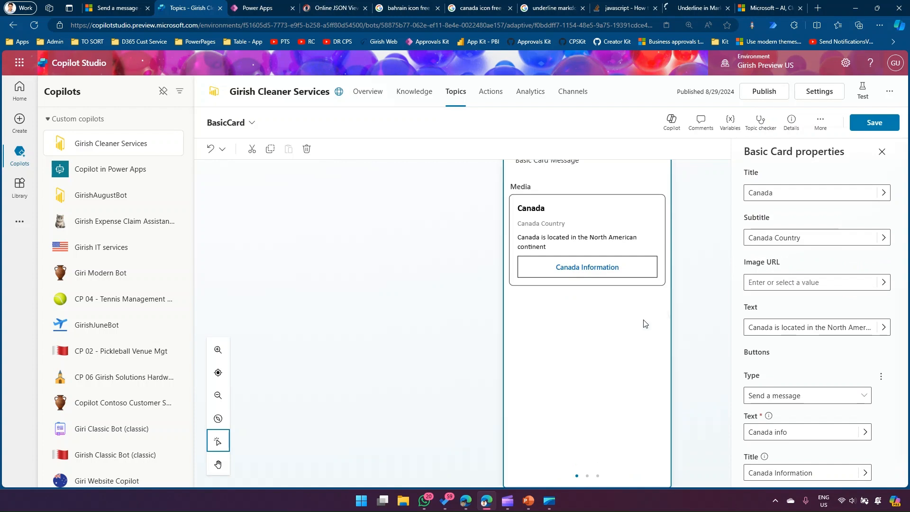
pyautogui.scroll(1, 610, 224)
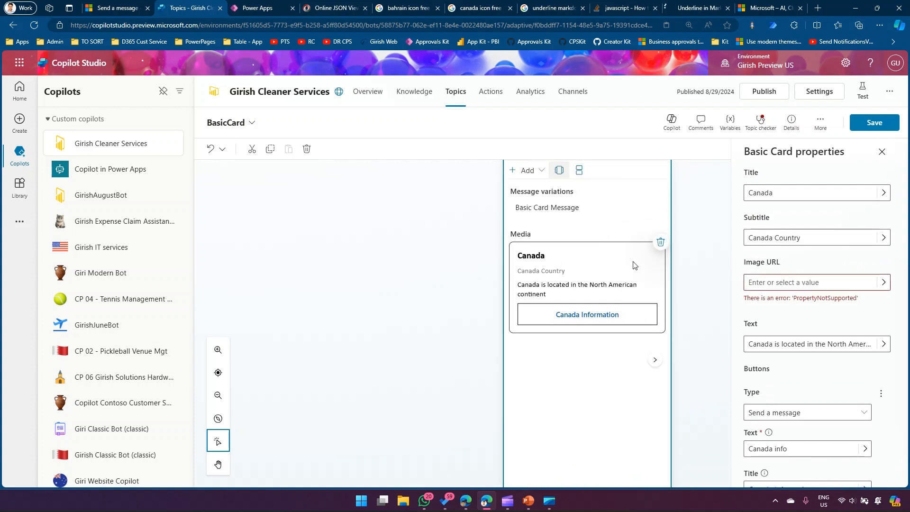
# Return to the Bahrain card to review it and switch the message's cards from carousel to list layout
pyautogui.click(655, 360)
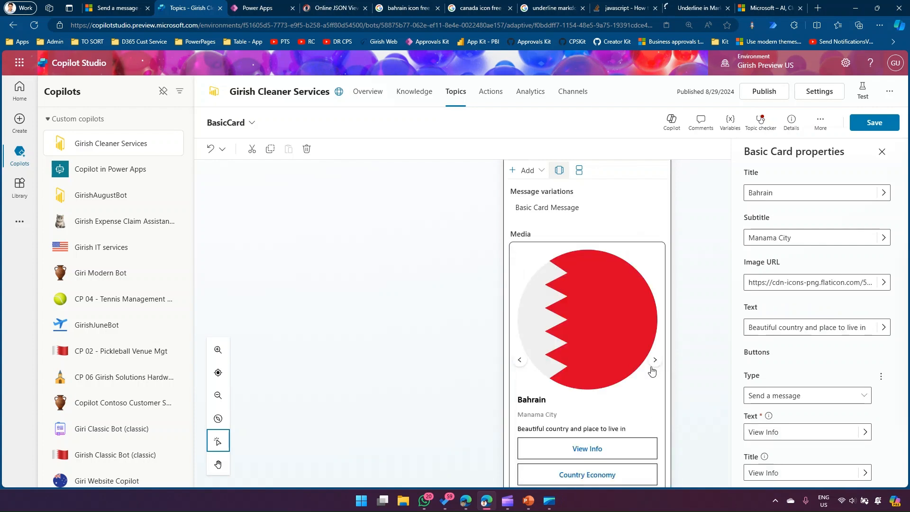
pyautogui.scroll(-3, 652, 358)
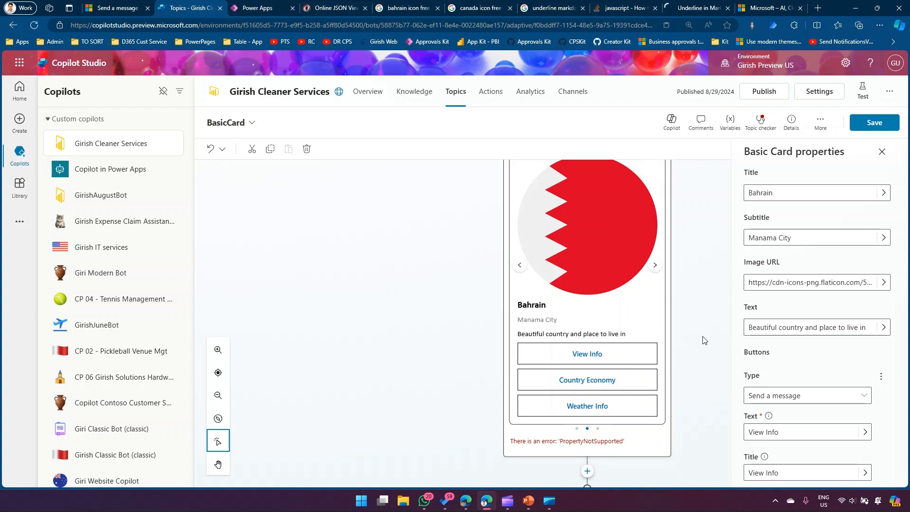
pyautogui.scroll(5, 690, 306)
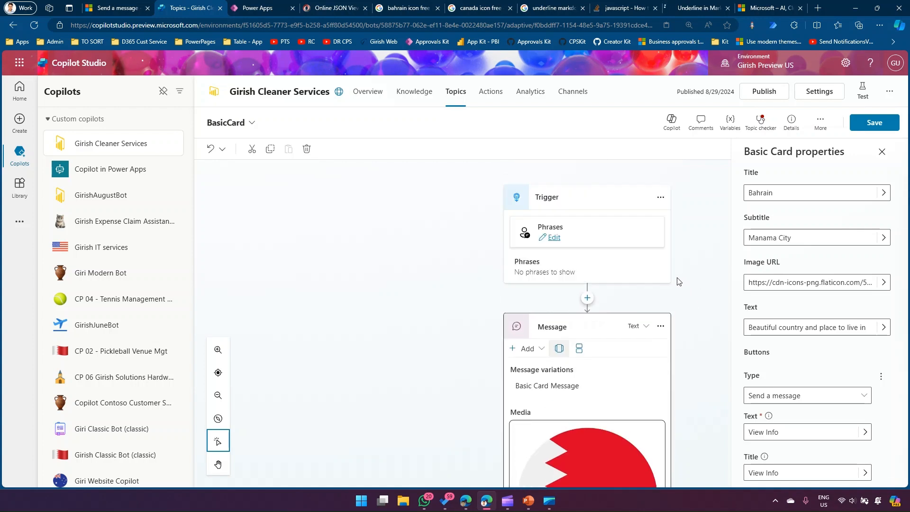
pyautogui.scroll(-3, 658, 306)
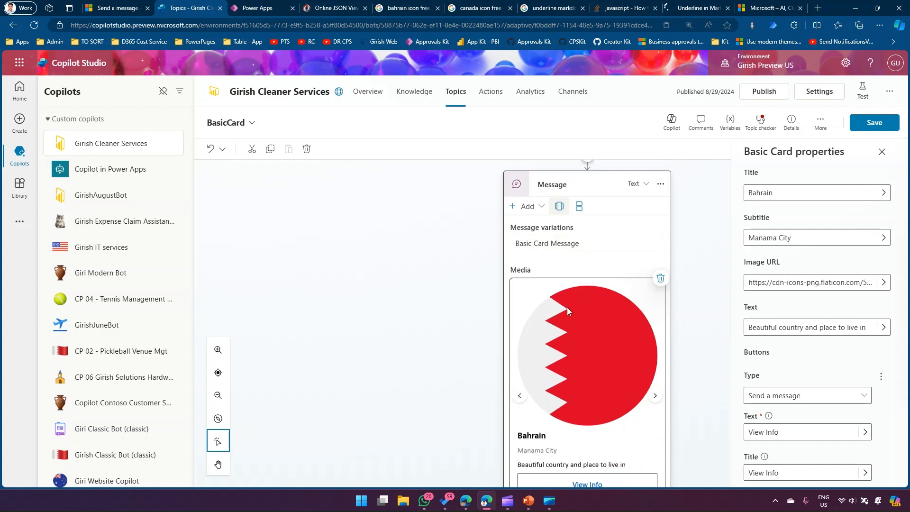
pyautogui.click(579, 207)
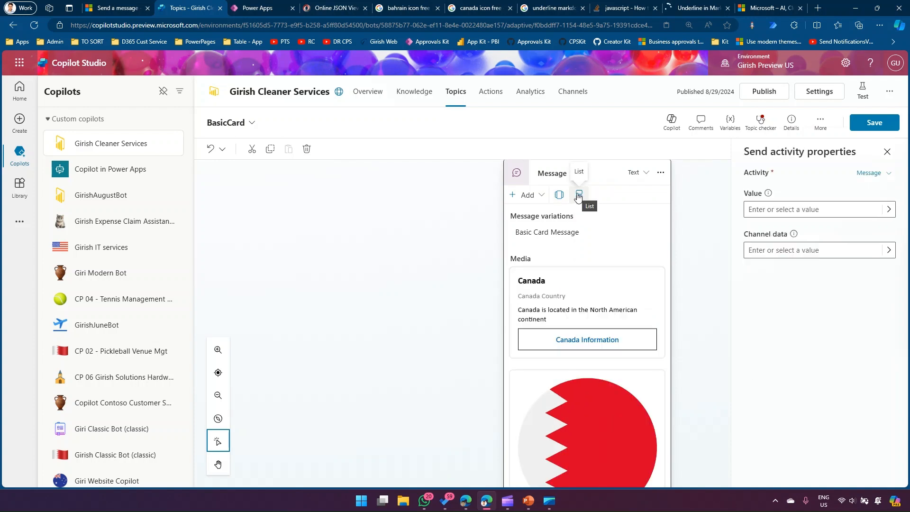
# Delete the empty card and the Canada card from the message and save the topic
pyautogui.scroll(-7, 557, 337)
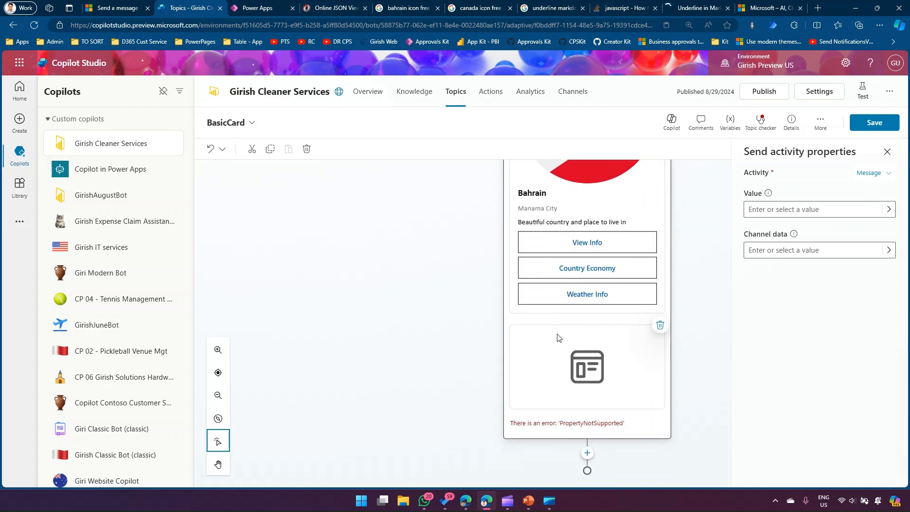
pyautogui.click(662, 334)
pyautogui.scroll(4, 661, 335)
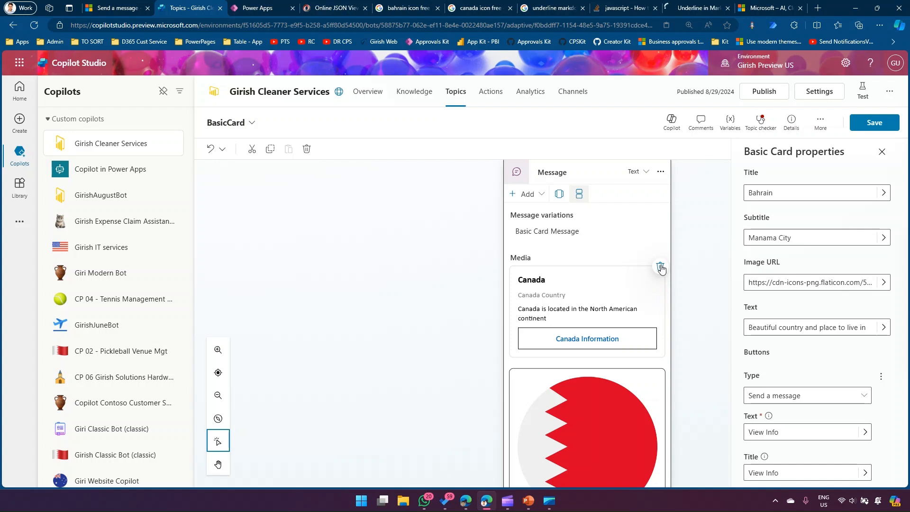
pyautogui.click(661, 269)
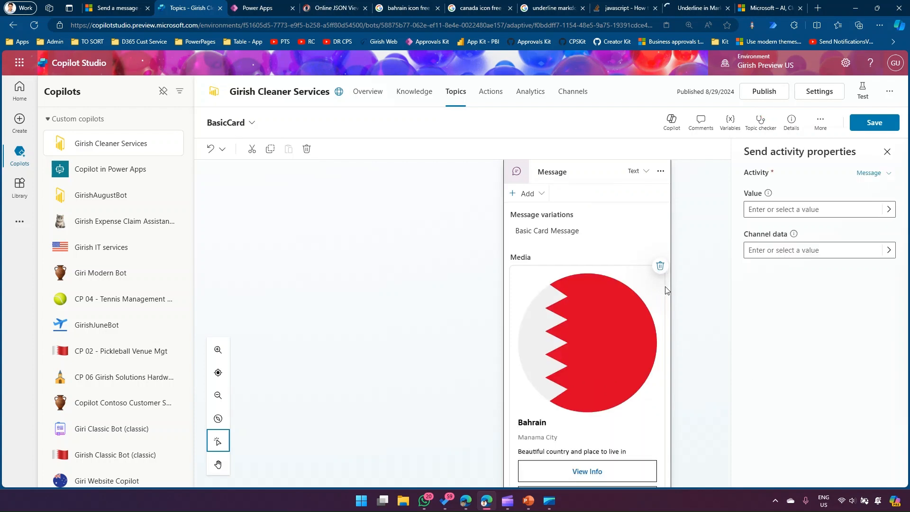
pyautogui.scroll(-3, 665, 292)
pyautogui.scroll(5, 665, 291)
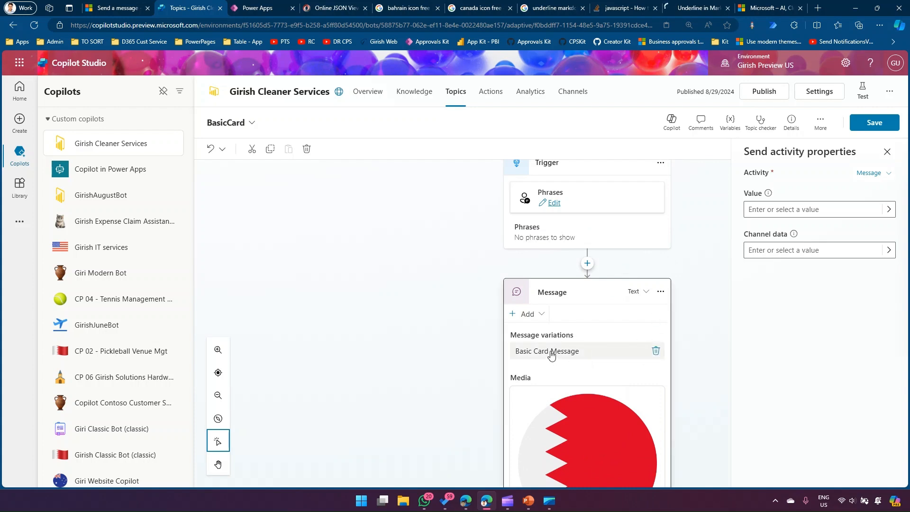
pyautogui.click(867, 126)
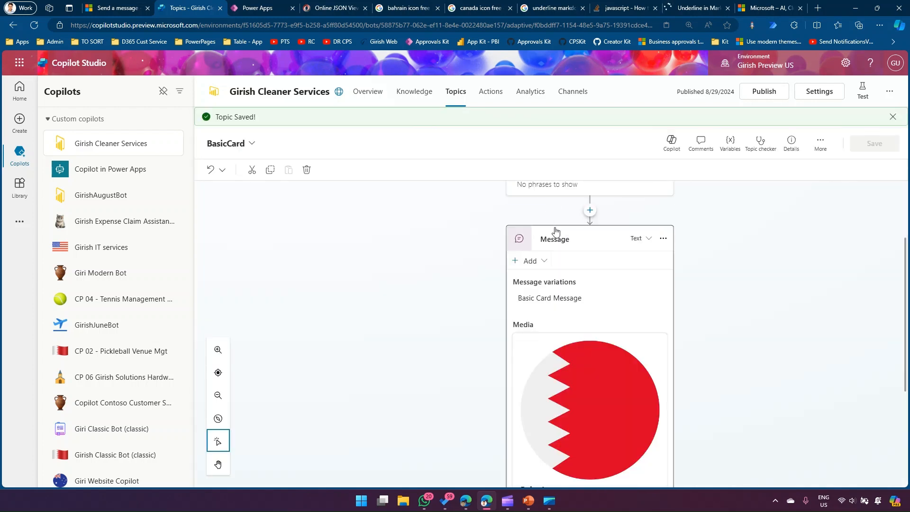
# Add the trigger phrase "bahrain" to the topic and save it again
pyautogui.scroll(2, 555, 231)
pyautogui.click(554, 259)
pyautogui.click(777, 333)
pyautogui.write('bahrain')
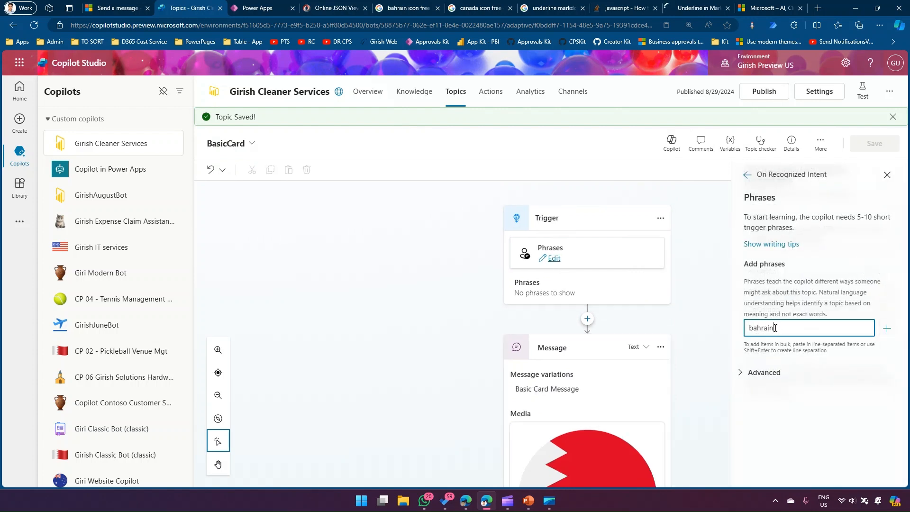
pyautogui.doubleClick(774, 327)
pyautogui.click(886, 328)
pyautogui.click(874, 144)
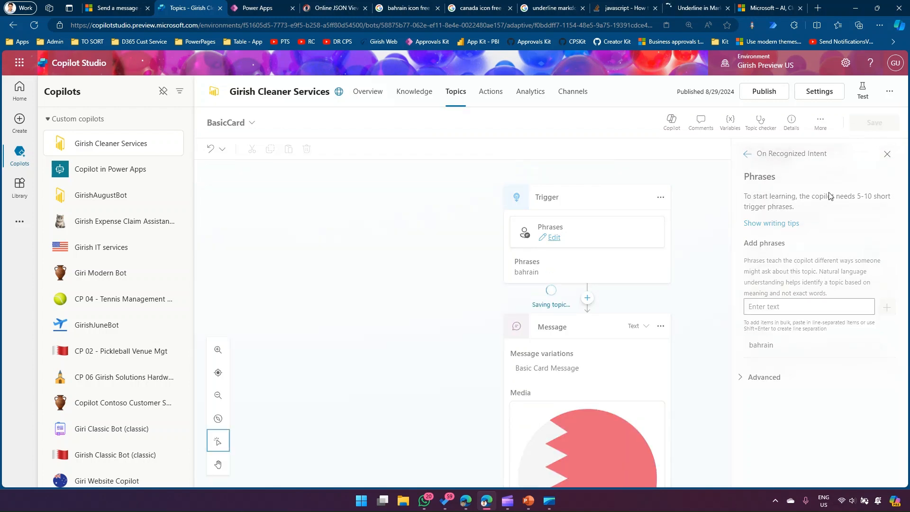
# Open the copilot's test chat and send the message "bahrain" to trigger the topic
pyautogui.click(862, 93)
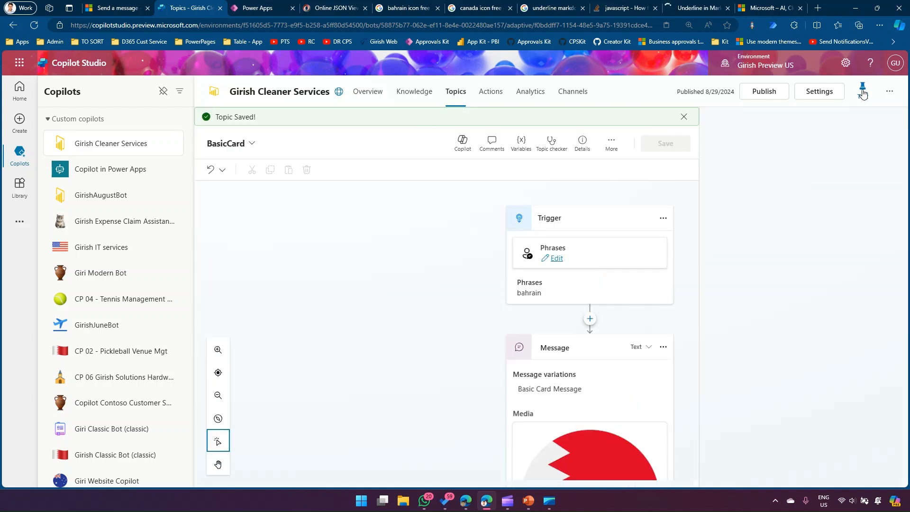
pyautogui.click(877, 121)
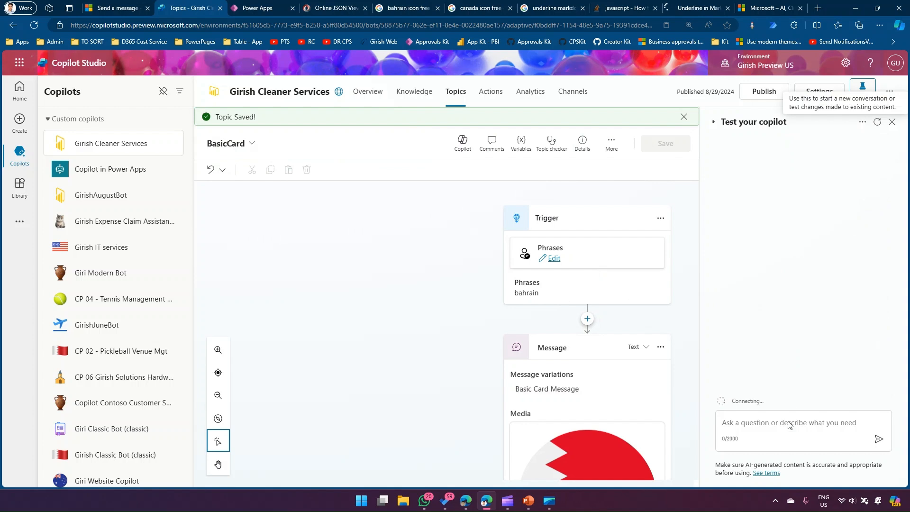
pyautogui.click(772, 421)
pyautogui.write('bahrain')
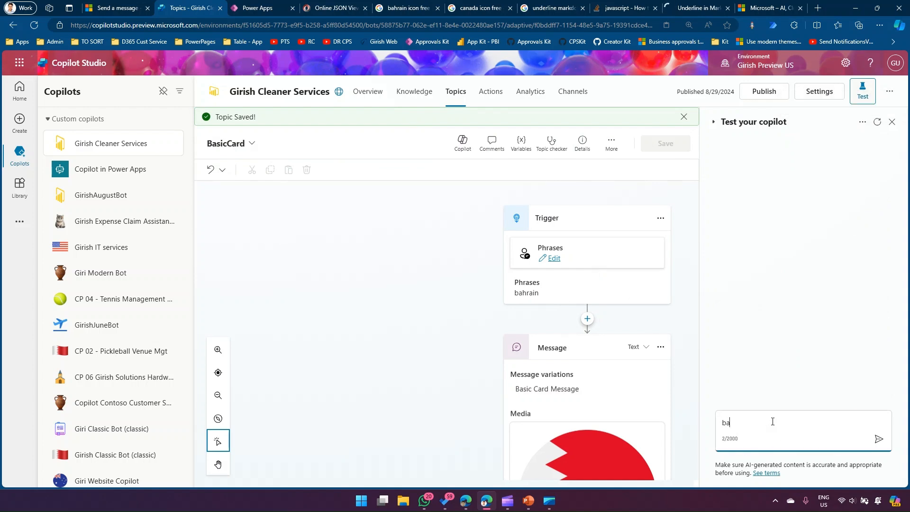
pyautogui.press('Return')
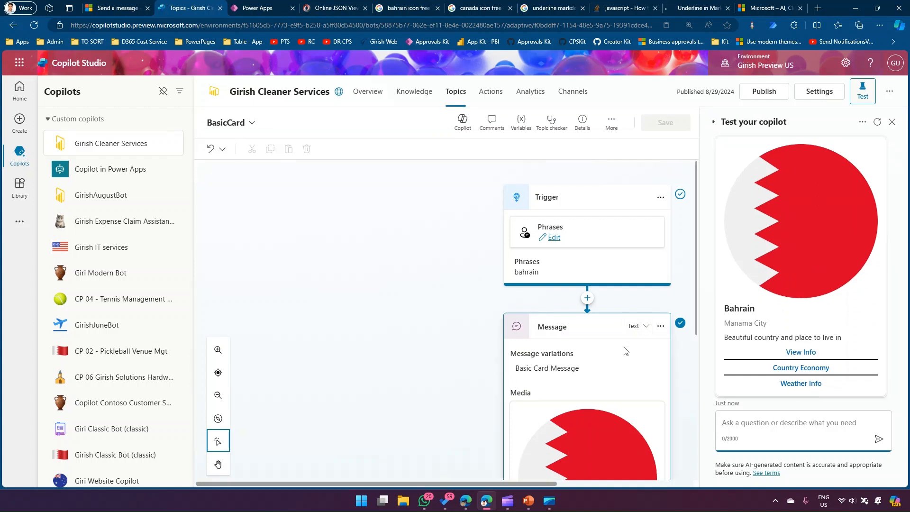
# Compare the test reply's image, title, subtitle, text and buttons with the Bahrain card in the topic's message node
pyautogui.scroll(-5, 598, 359)
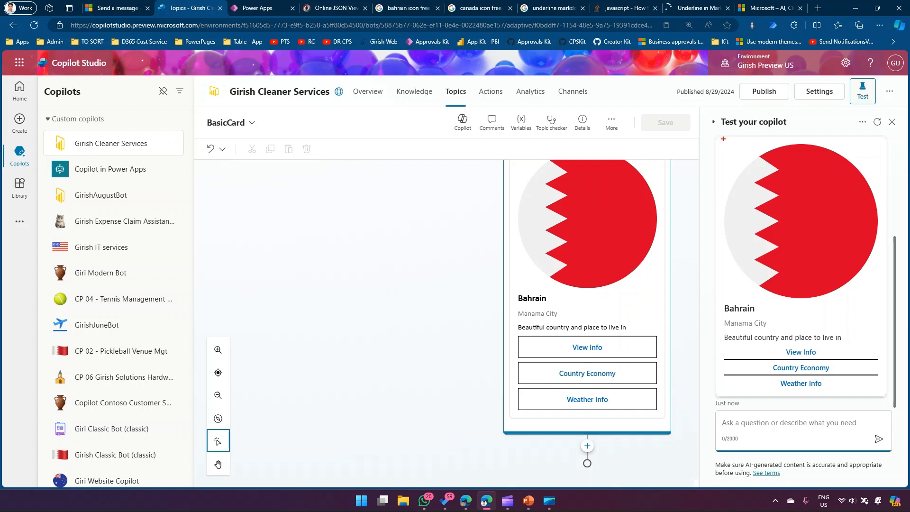
pyautogui.moveTo(718, 138)
pyautogui.mouseDown()
pyautogui.moveTo(759, 211)
pyautogui.moveTo(857, 294)
pyautogui.moveTo(884, 297)
pyautogui.mouseUp()
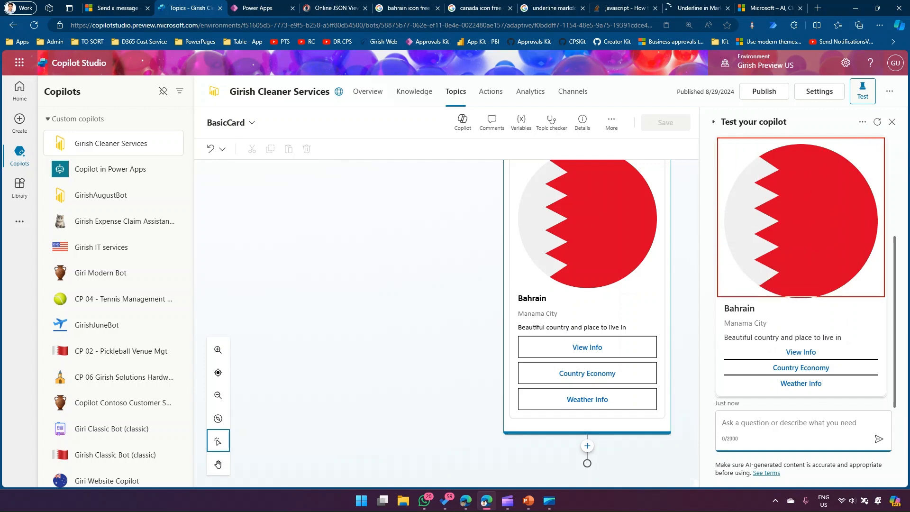
pyautogui.moveTo(715, 300); pyautogui.dragTo(775, 330)
pyautogui.moveTo(718, 334); pyautogui.dragTo(846, 345)
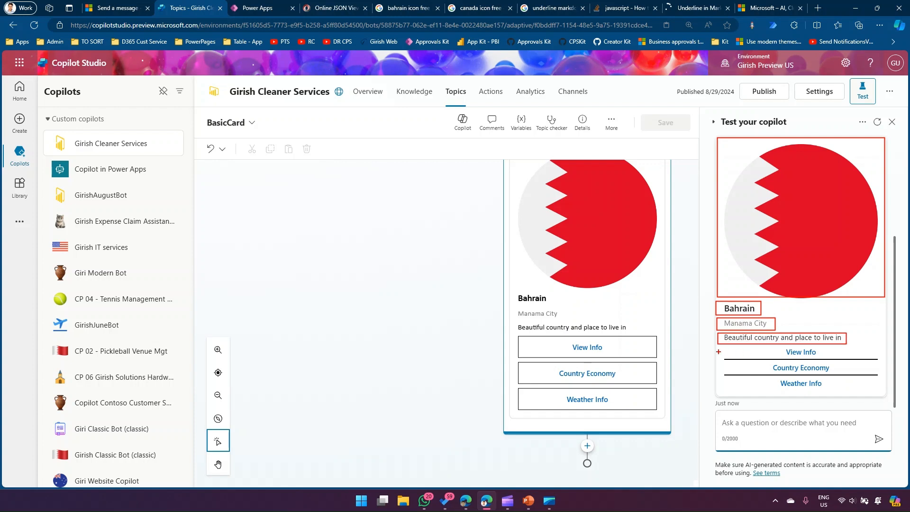
pyautogui.moveTo(720, 345)
pyautogui.mouseDown()
pyautogui.moveTo(863, 375)
pyautogui.moveTo(885, 397)
pyautogui.mouseUp()
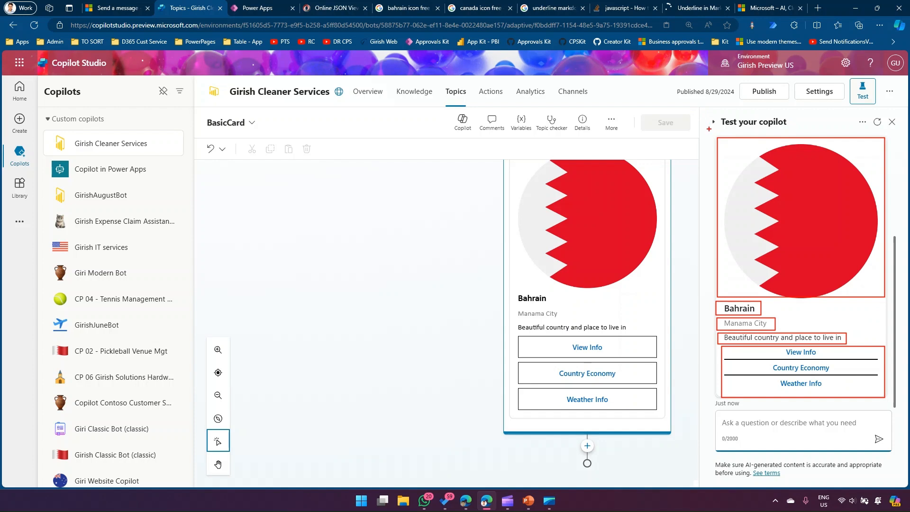
# Insert a new message node between the trigger and the Basic Card message, and show the content types it can hold
pyautogui.scroll(5, 682, 218)
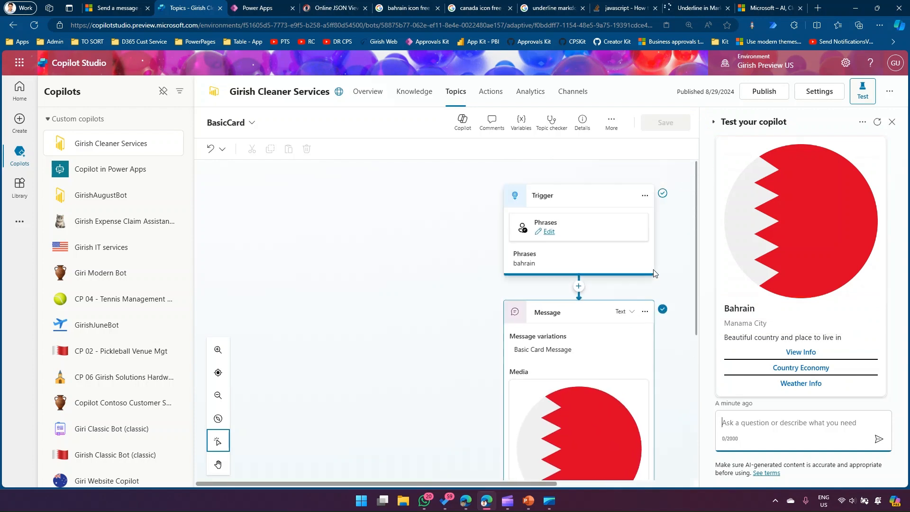
pyautogui.scroll(-3, 653, 273)
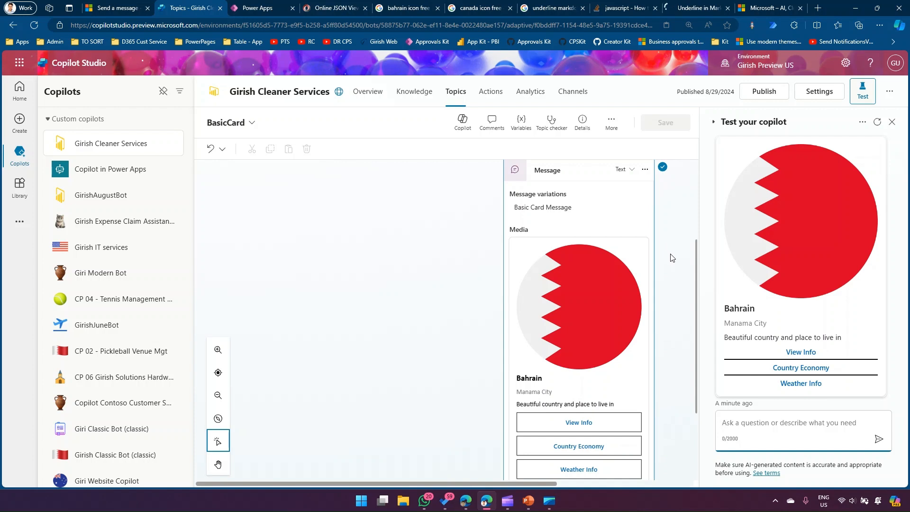
pyautogui.scroll(1, 671, 265)
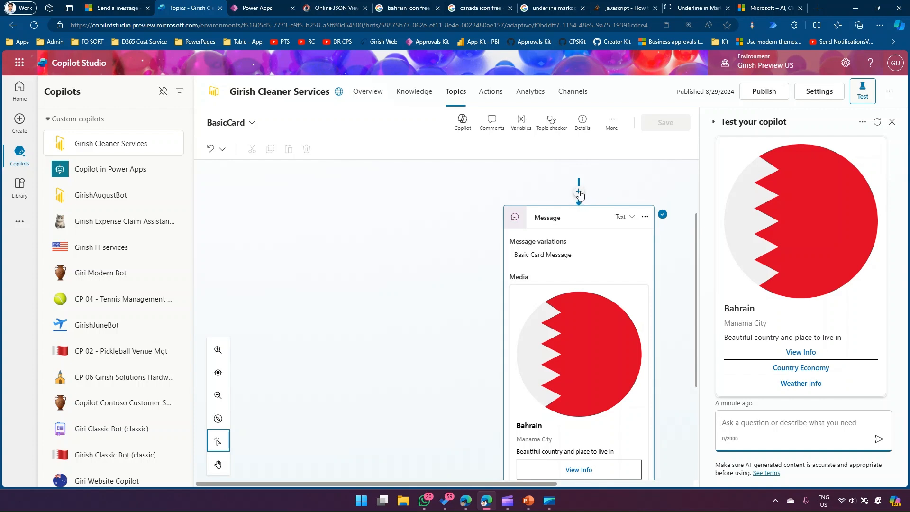
pyautogui.click(579, 191)
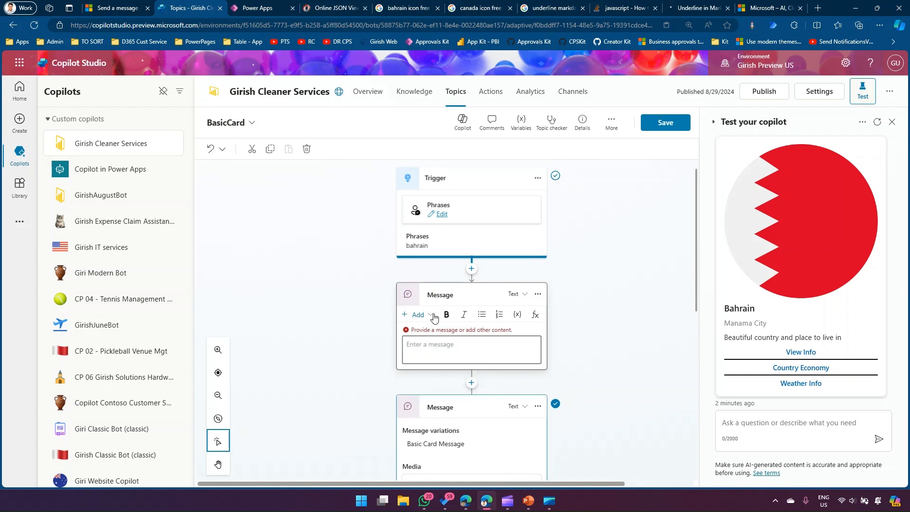
pyautogui.click(431, 314)
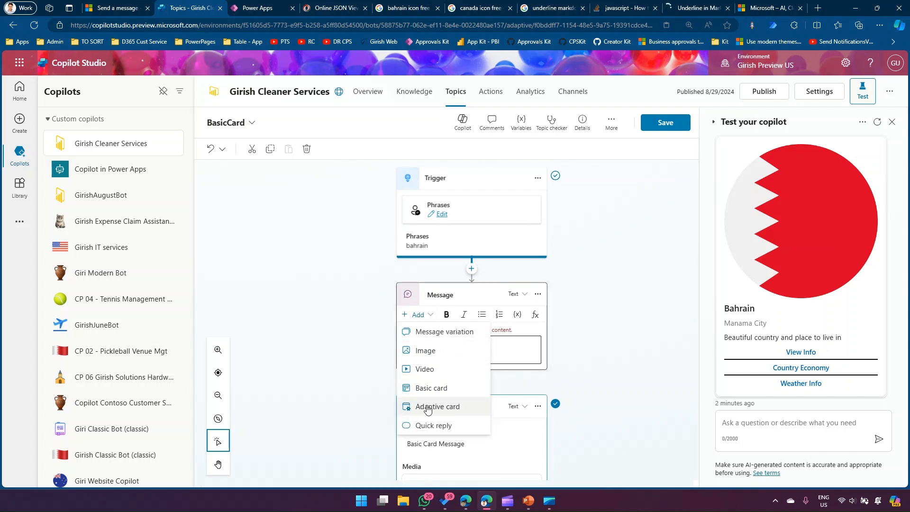